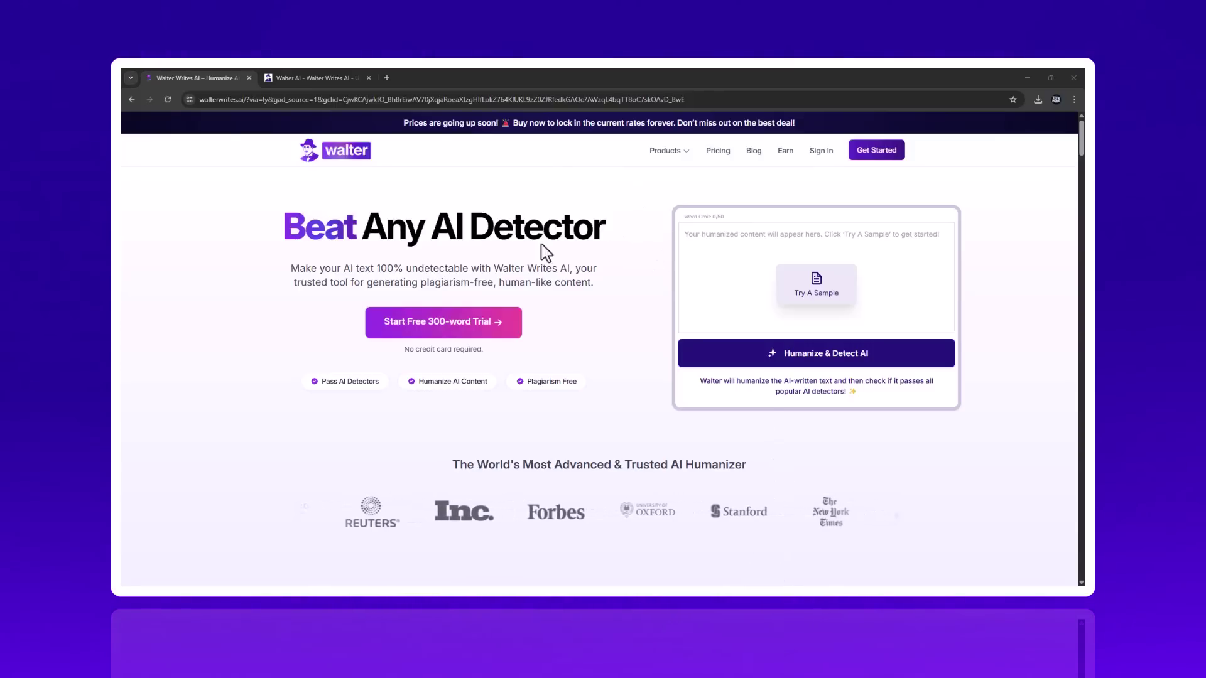
Browse the Walter Writes AI homepage, then open the AI Content Detector from the dashboard
{"action": "left_click", "coordinate": [455, 68]}
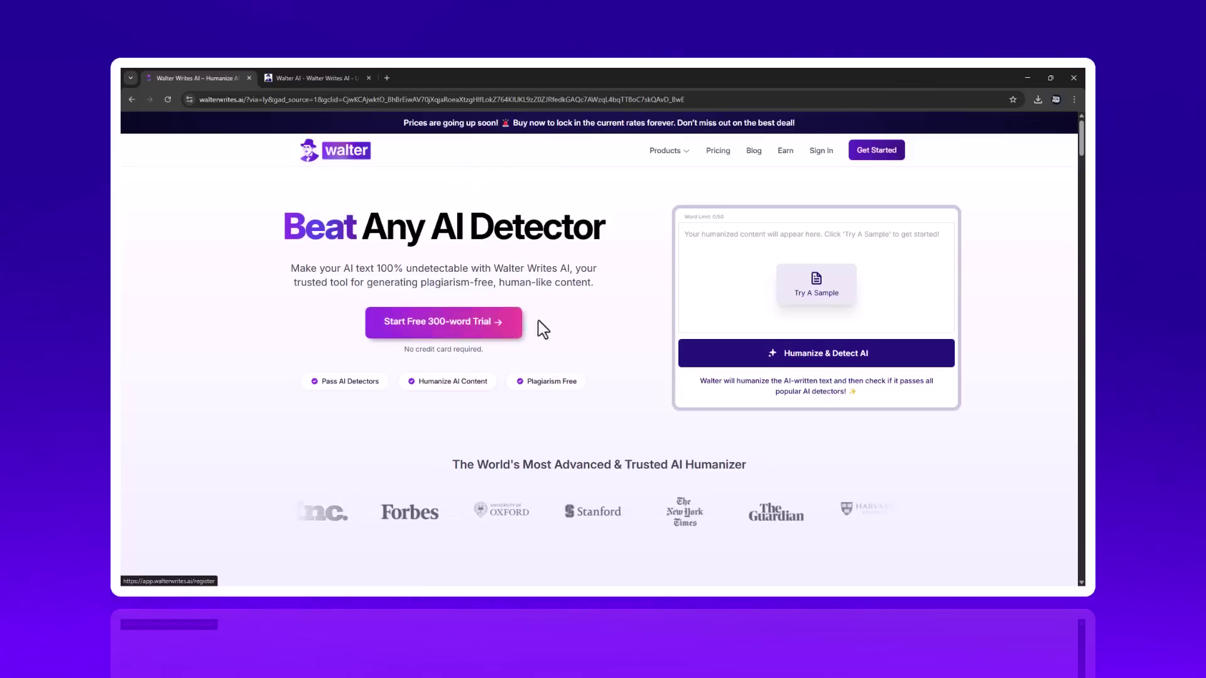
{"action": "scroll", "coordinate": [638, 328], "scroll_direction": "down", "scroll_amount": 3}
{"action": "scroll", "coordinate": [637, 328], "scroll_direction": "down", "scroll_amount": 2}
{"action": "scroll", "coordinate": [637, 327], "scroll_direction": "down", "scroll_amount": 2}
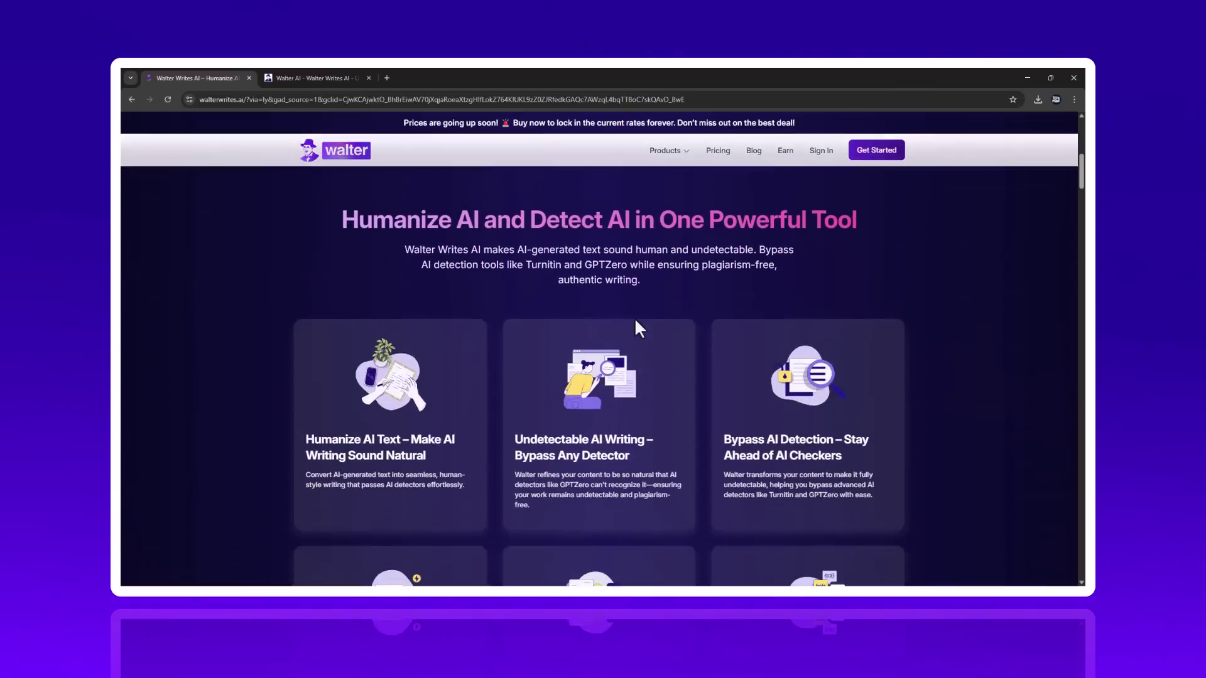
{"action": "scroll", "coordinate": [605, 268], "scroll_direction": "down", "scroll_amount": 1}
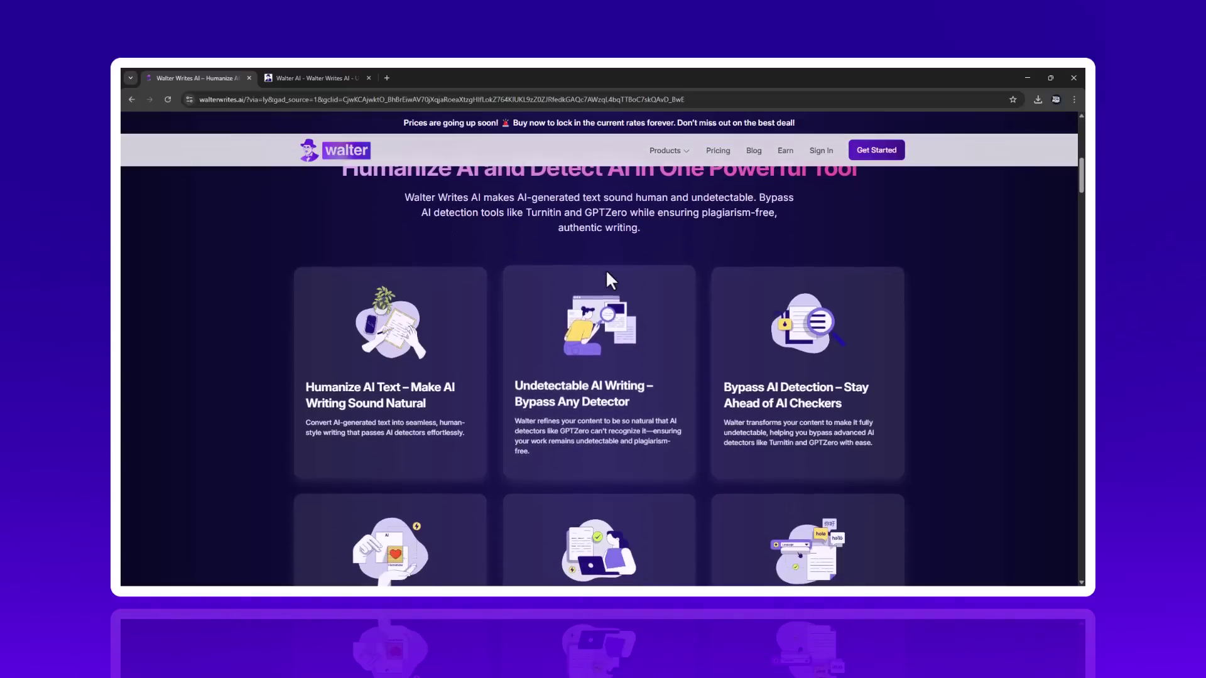
{"action": "scroll", "coordinate": [606, 269], "scroll_direction": "down", "scroll_amount": 1}
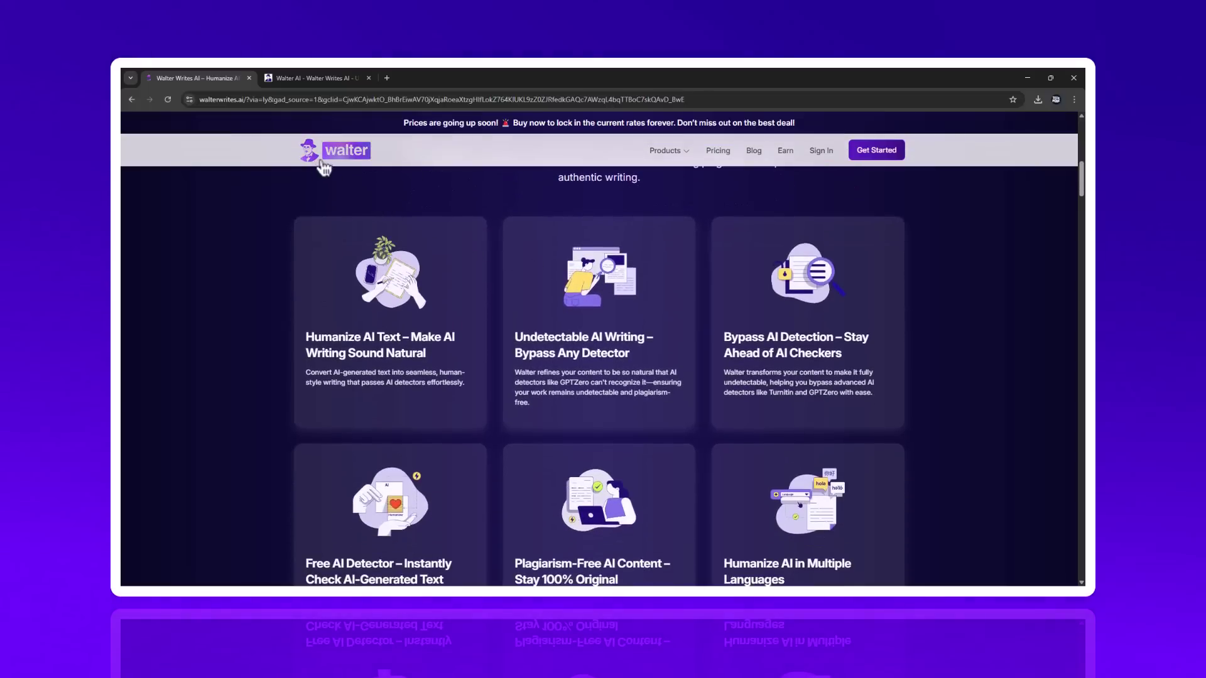
{"action": "scroll", "coordinate": [474, 226], "scroll_direction": "down", "scroll_amount": 1}
{"action": "scroll", "coordinate": [464, 272], "scroll_direction": "down", "scroll_amount": 1}
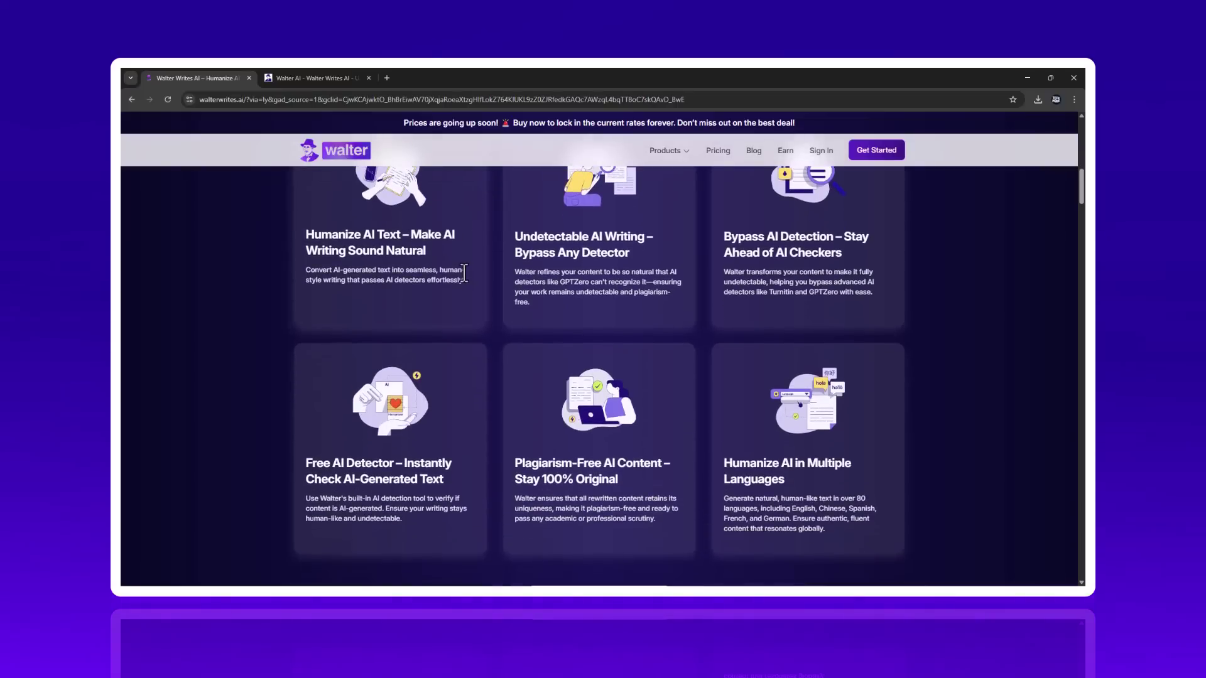
{"action": "scroll", "coordinate": [463, 273], "scroll_direction": "down", "scroll_amount": 3}
{"action": "scroll", "coordinate": [465, 279], "scroll_direction": "down", "scroll_amount": 3}
{"action": "scroll", "coordinate": [465, 279], "scroll_direction": "down", "scroll_amount": 2}
{"action": "scroll", "coordinate": [465, 279], "scroll_direction": "down", "scroll_amount": 2}
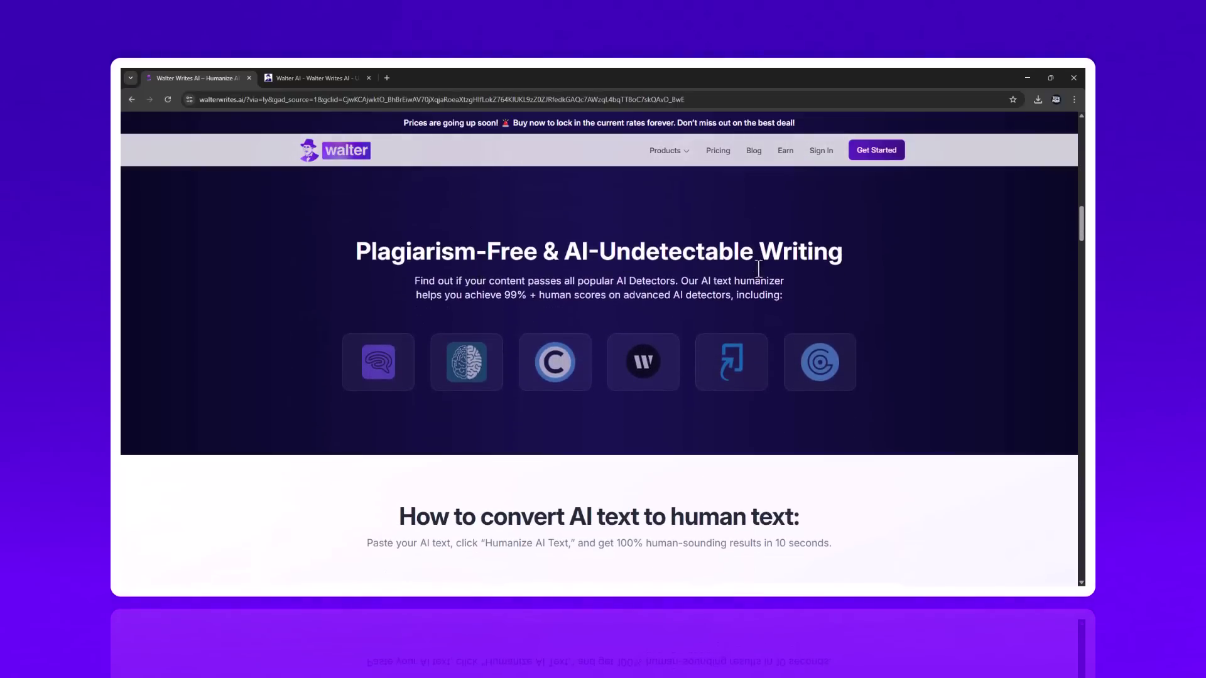
{"action": "scroll", "coordinate": [756, 267], "scroll_direction": "down", "scroll_amount": 3}
{"action": "scroll", "coordinate": [756, 264], "scroll_direction": "down", "scroll_amount": 3}
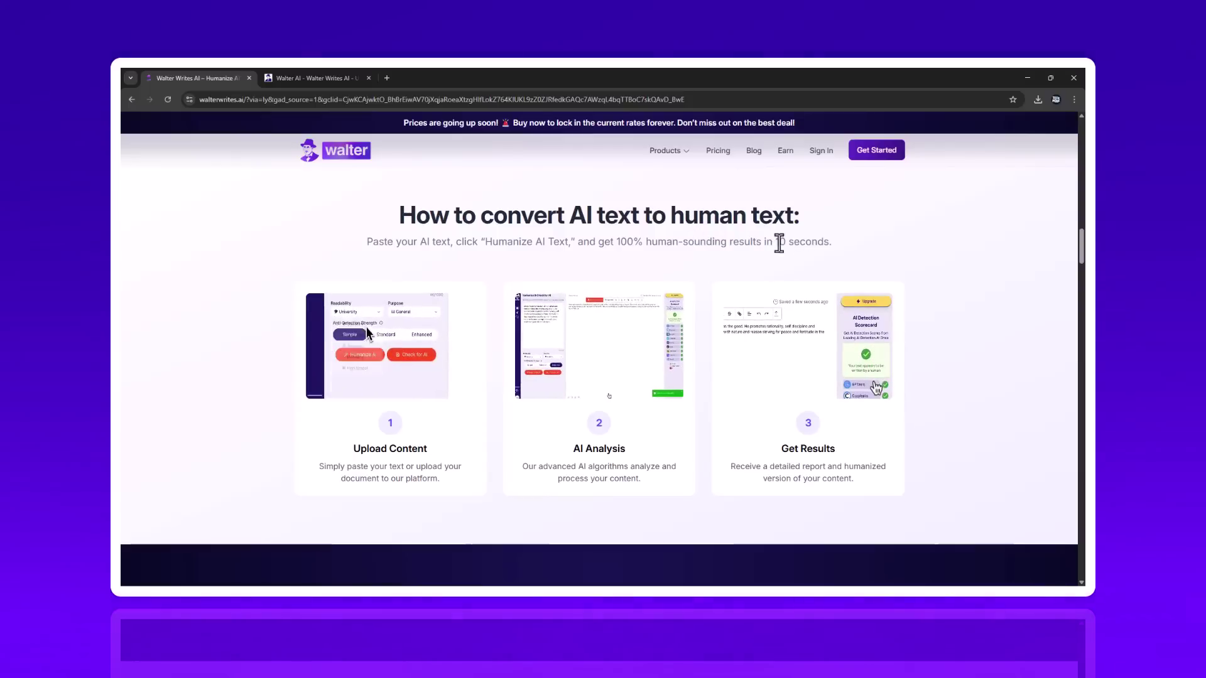
{"action": "scroll", "coordinate": [771, 251], "scroll_direction": "down", "scroll_amount": 2}
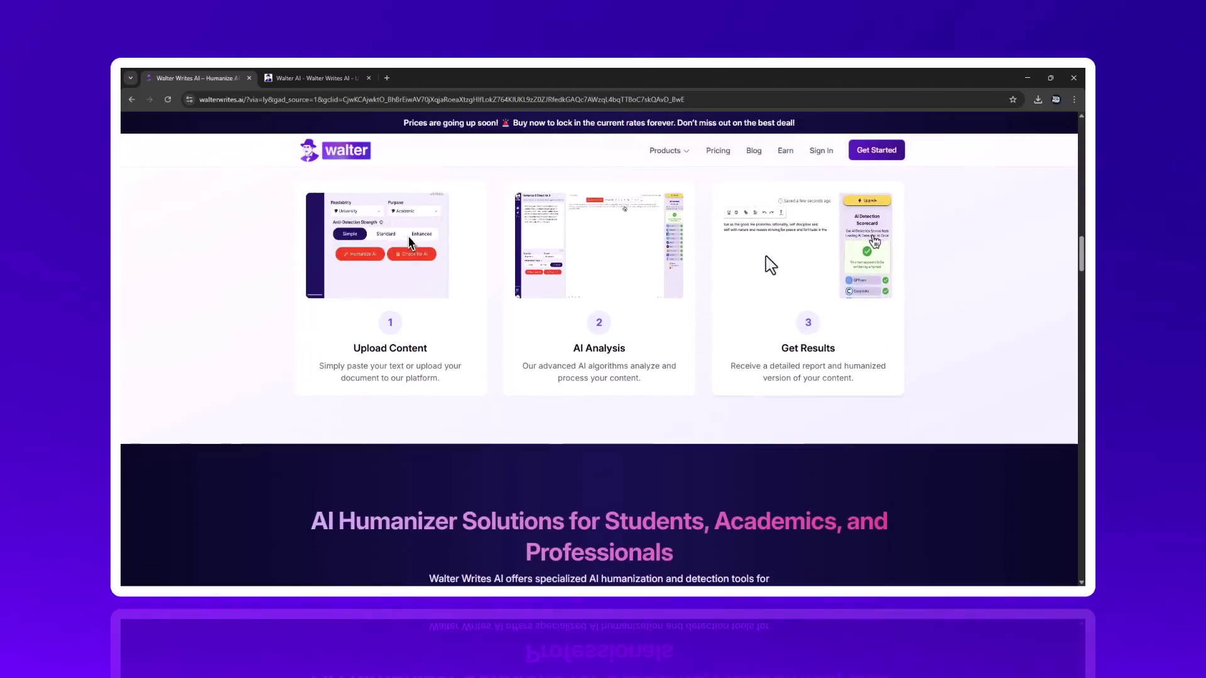
{"action": "scroll", "coordinate": [765, 258], "scroll_direction": "down", "scroll_amount": 4}
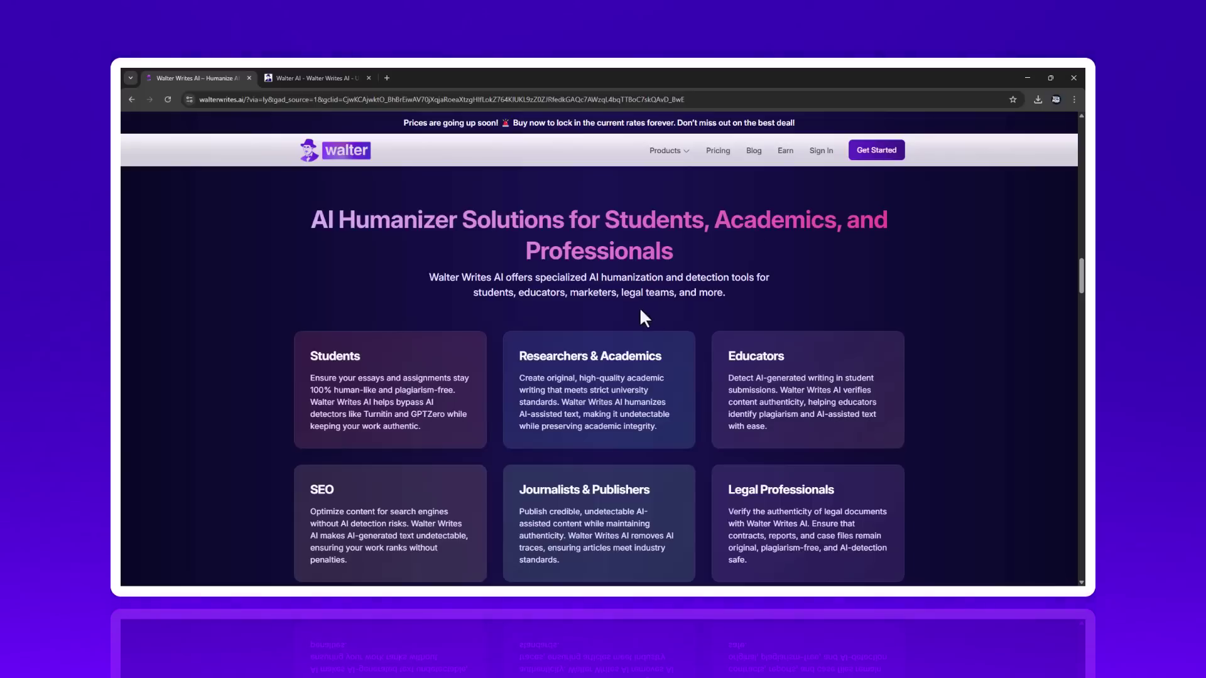
{"action": "scroll", "coordinate": [641, 309], "scroll_direction": "down", "scroll_amount": 5}
{"action": "scroll", "coordinate": [641, 308], "scroll_direction": "down", "scroll_amount": 1}
{"action": "scroll", "coordinate": [640, 307], "scroll_direction": "down", "scroll_amount": 2}
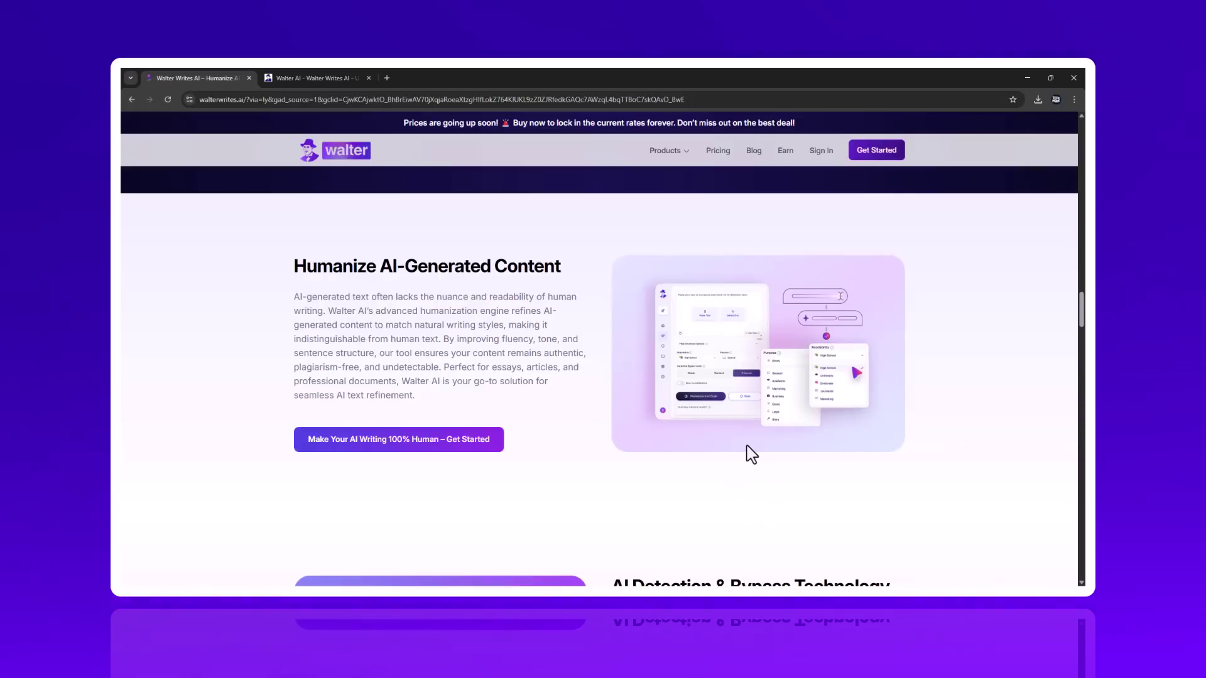
{"action": "scroll", "coordinate": [747, 446], "scroll_direction": "down", "scroll_amount": 3}
{"action": "scroll", "coordinate": [746, 442], "scroll_direction": "down", "scroll_amount": 2}
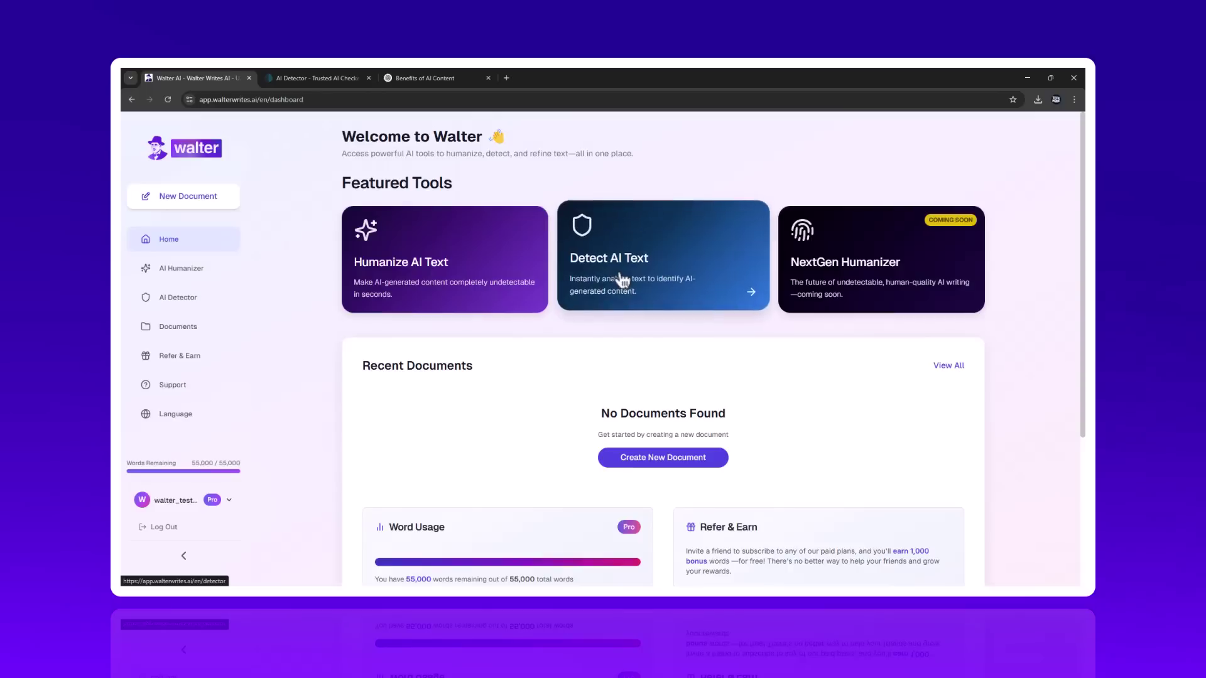
{"action": "left_click", "coordinate": [617, 277]}
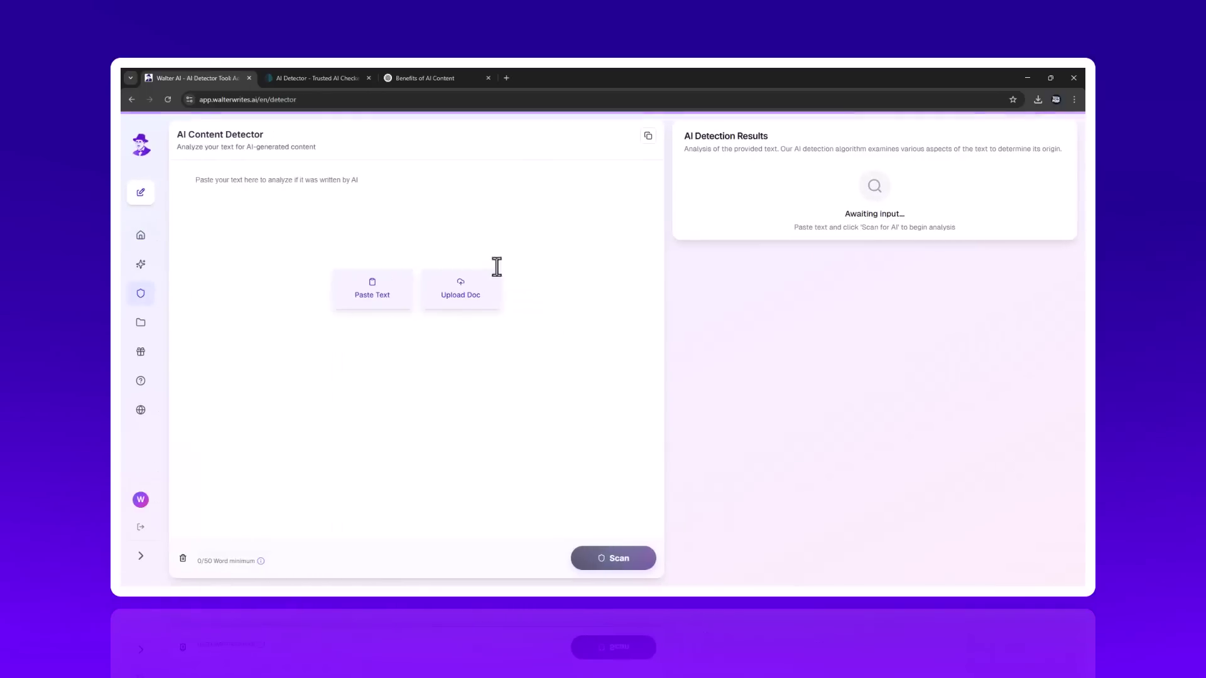
Paste the ChatGPT article on AI content benefits into Walter's detector and scan it
{"action": "right_click", "coordinate": [272, 182]}
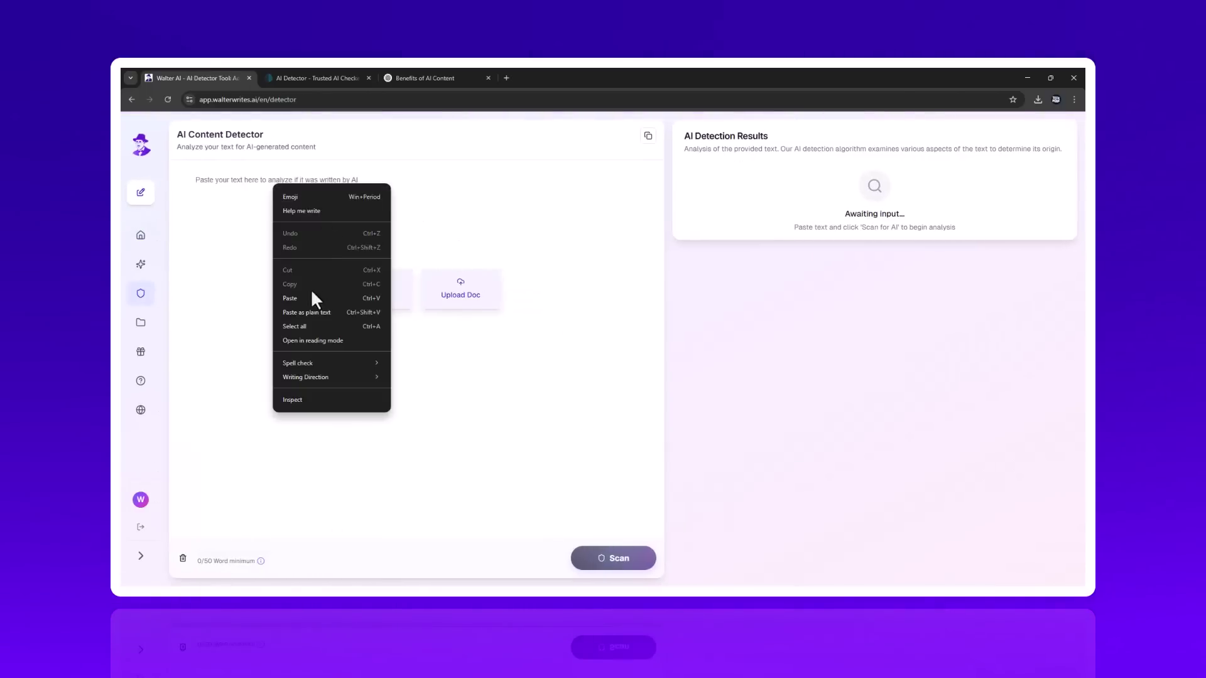
{"action": "left_click", "coordinate": [290, 298]}
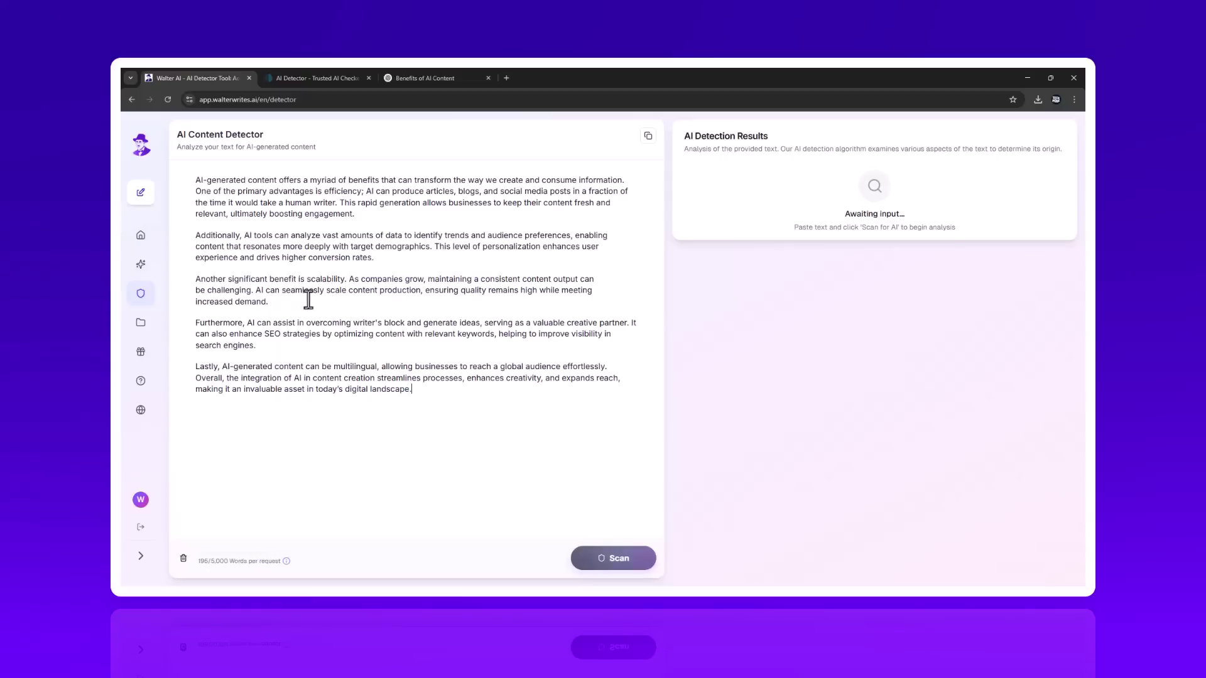
{"action": "left_click", "coordinate": [645, 562]}
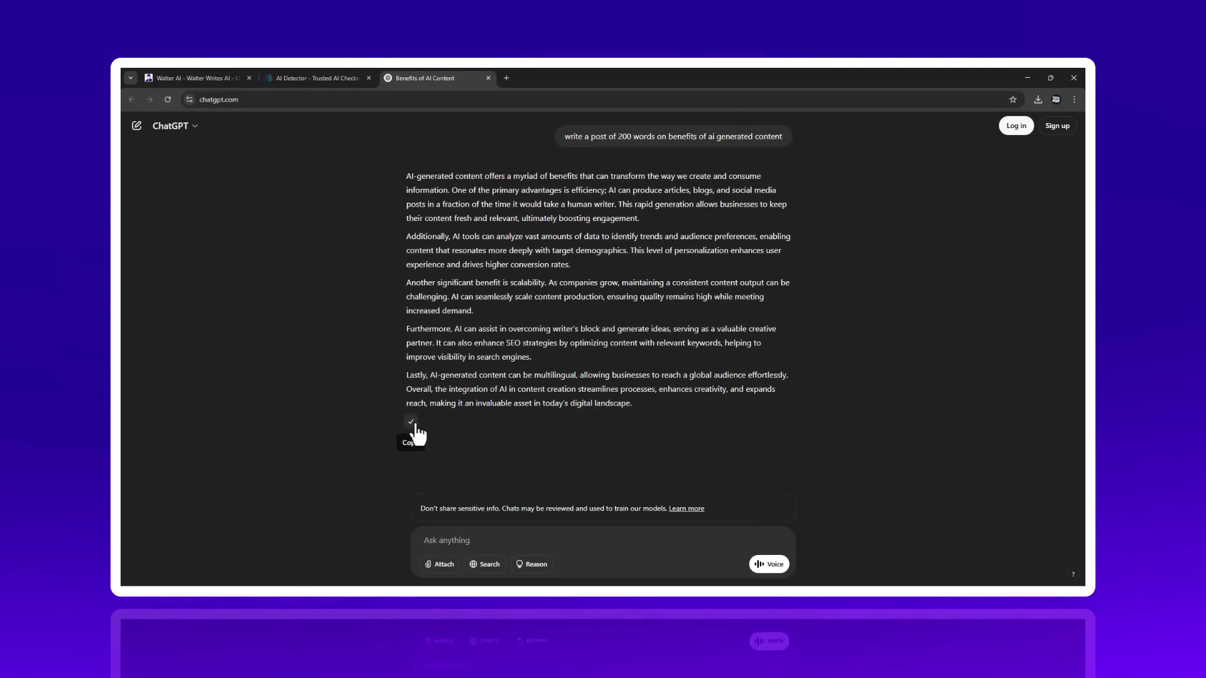
Run the same ChatGPT article through ZeroGPT's Detect Text, getting a 97.5% AI score
{"action": "left_click", "coordinate": [317, 78]}
{"action": "right_click", "coordinate": [465, 396]}
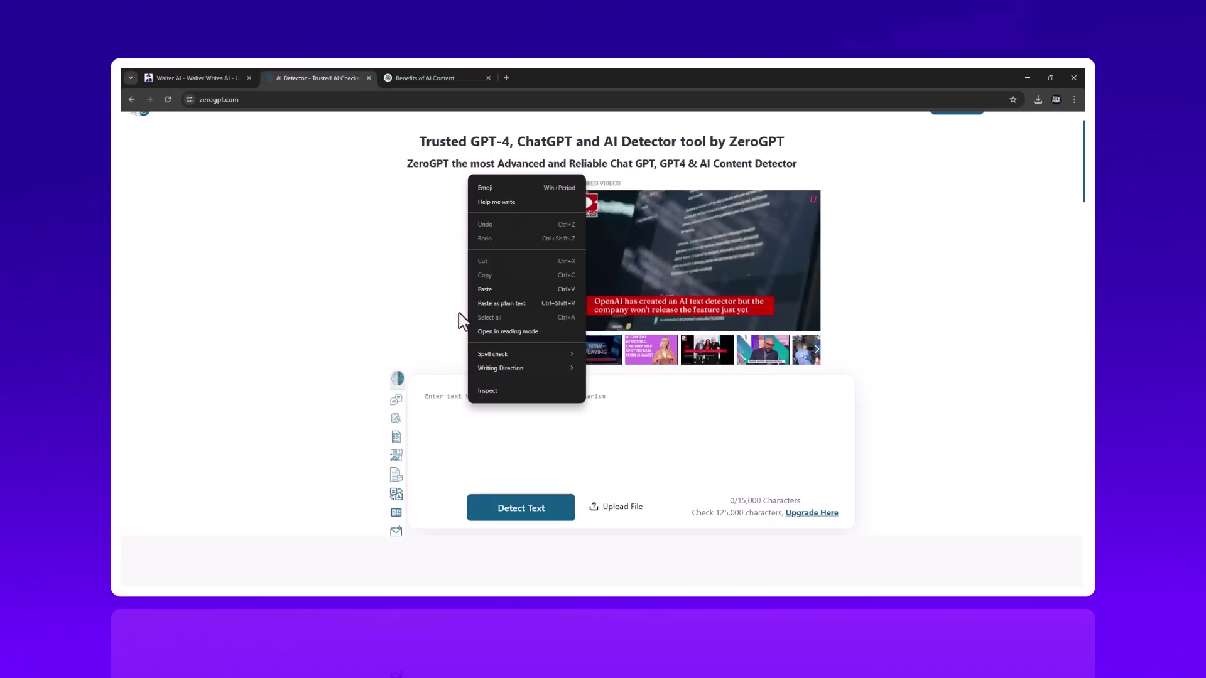
{"action": "left_click", "coordinate": [484, 287]}
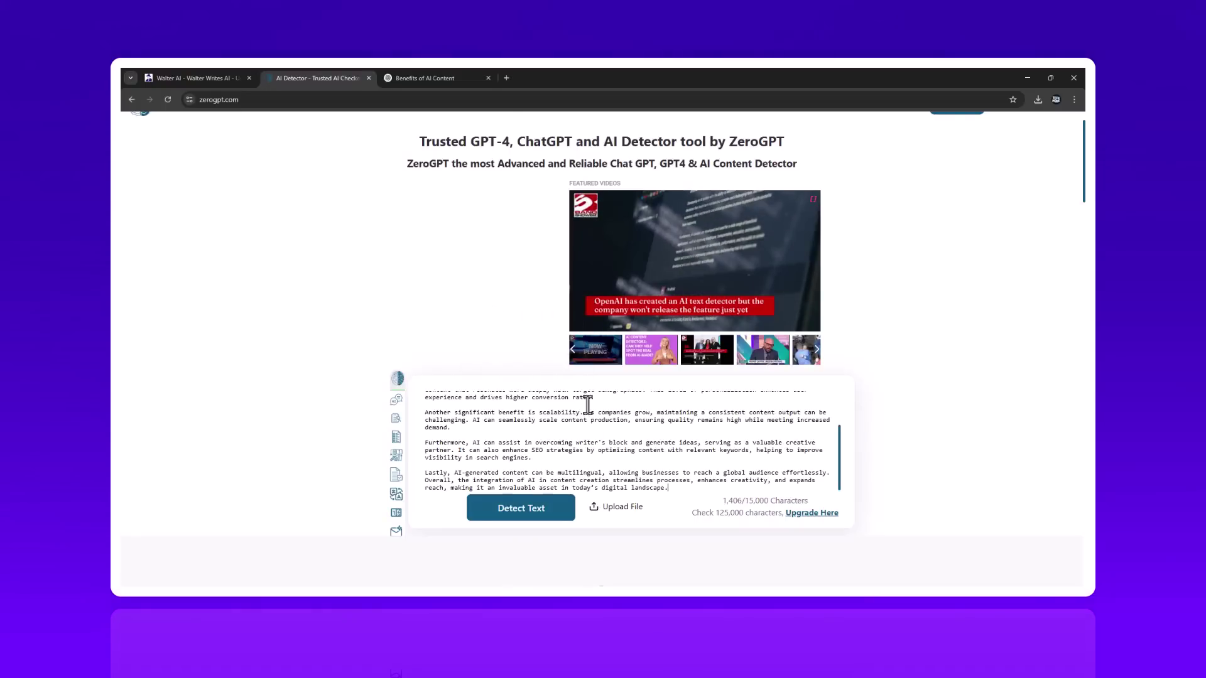
{"action": "left_click", "coordinate": [544, 519]}
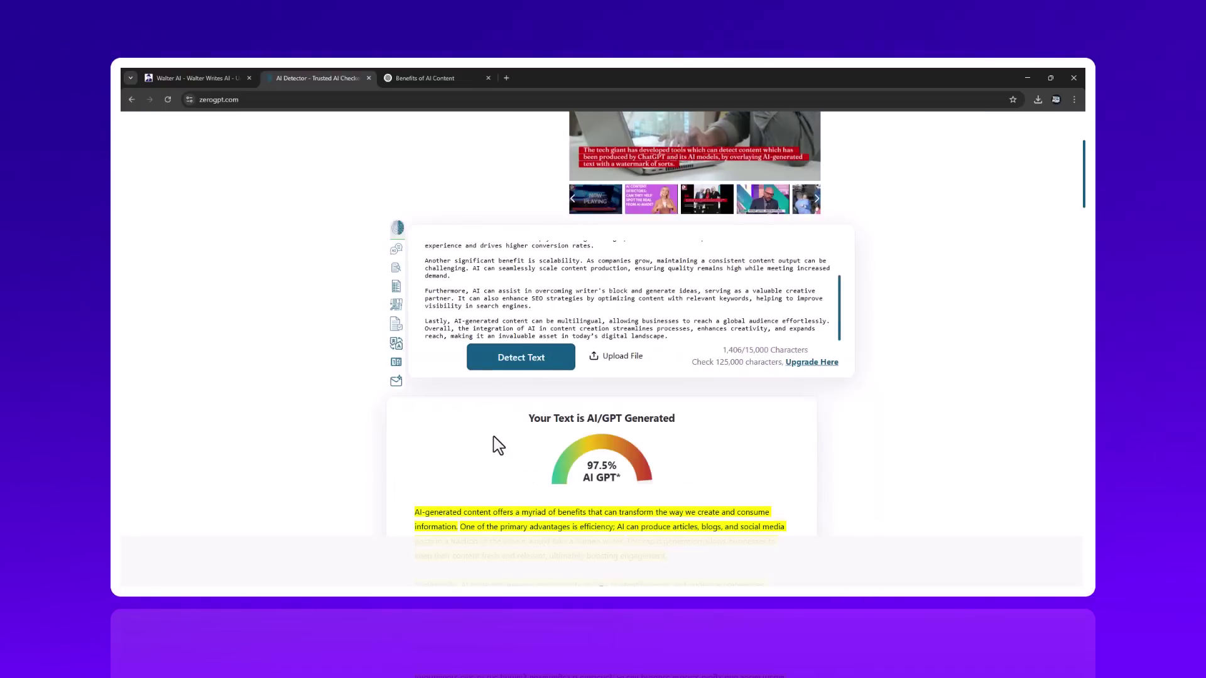
{"action": "scroll", "coordinate": [594, 439], "scroll_direction": "down", "scroll_amount": 2}
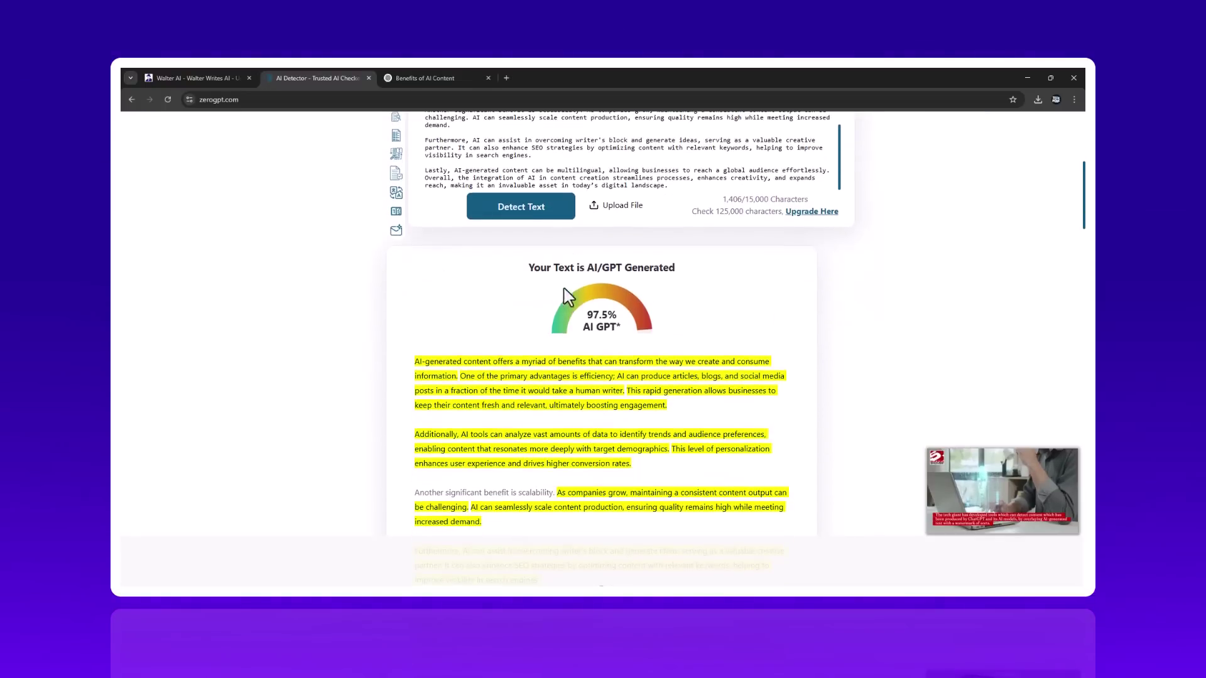
{"action": "left_click", "coordinate": [189, 78]}
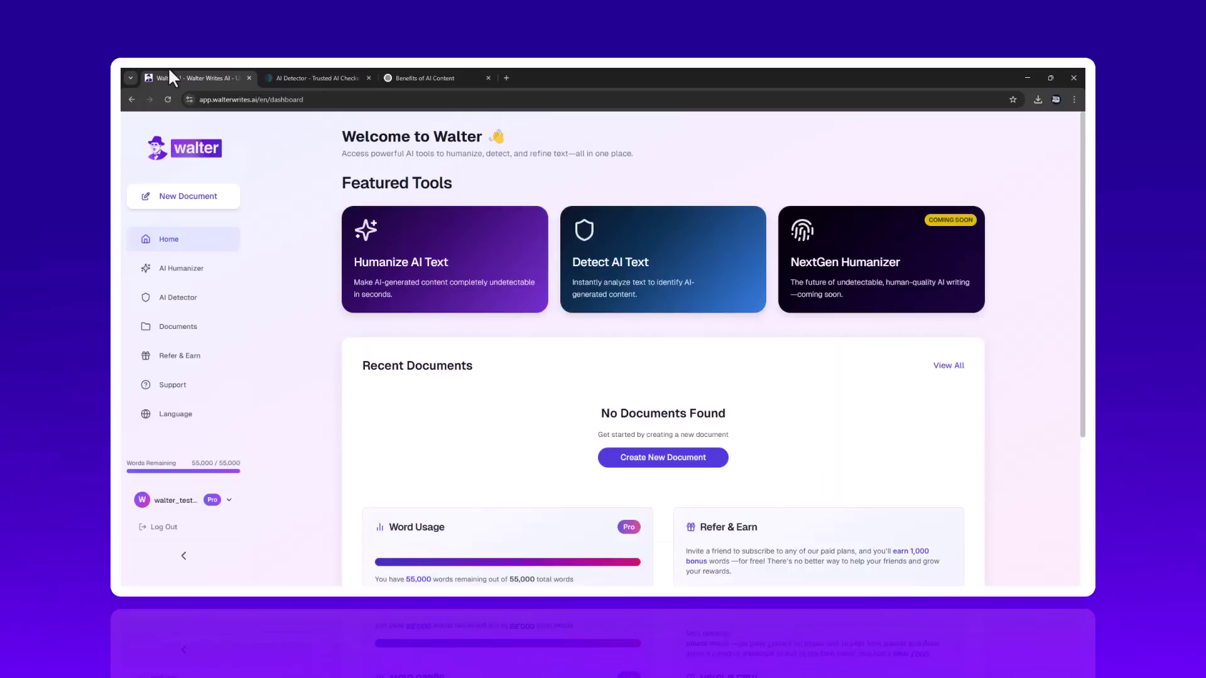
Rescan the article in Walter's Detect AI Text tool, confirming 100% AI, then return Home
{"action": "left_click", "coordinate": [609, 287]}
{"action": "right_click", "coordinate": [270, 177]}
{"action": "left_click", "coordinate": [307, 296]}
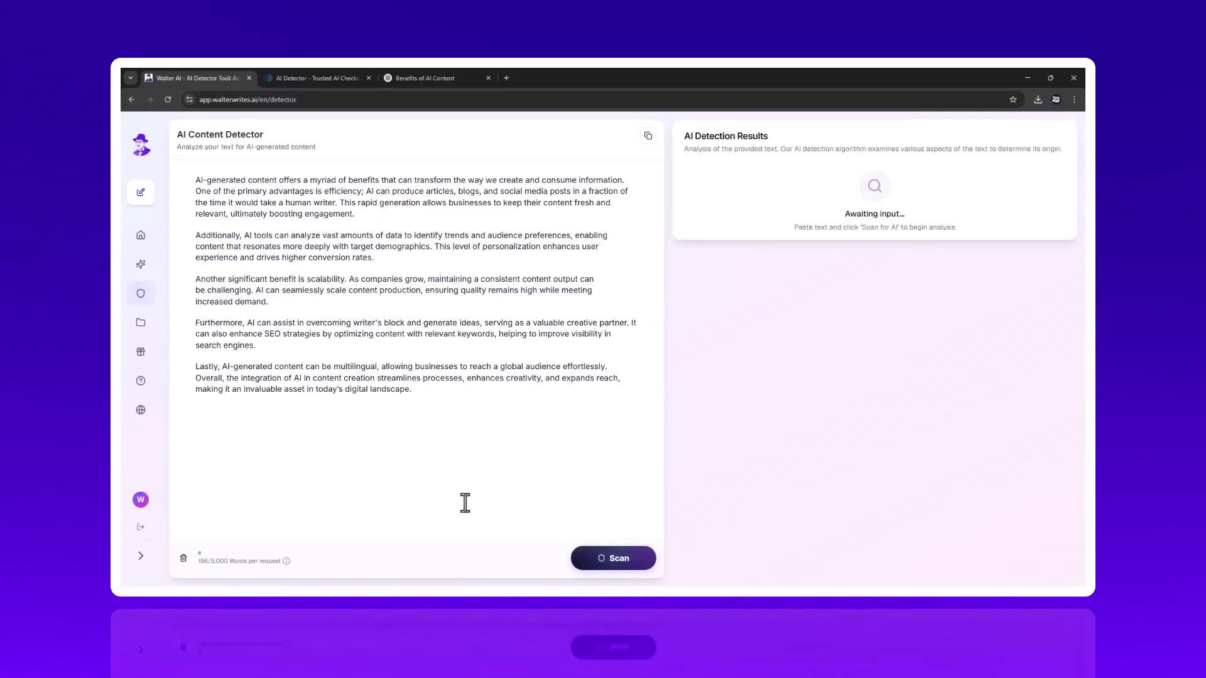
{"action": "left_click", "coordinate": [643, 560]}
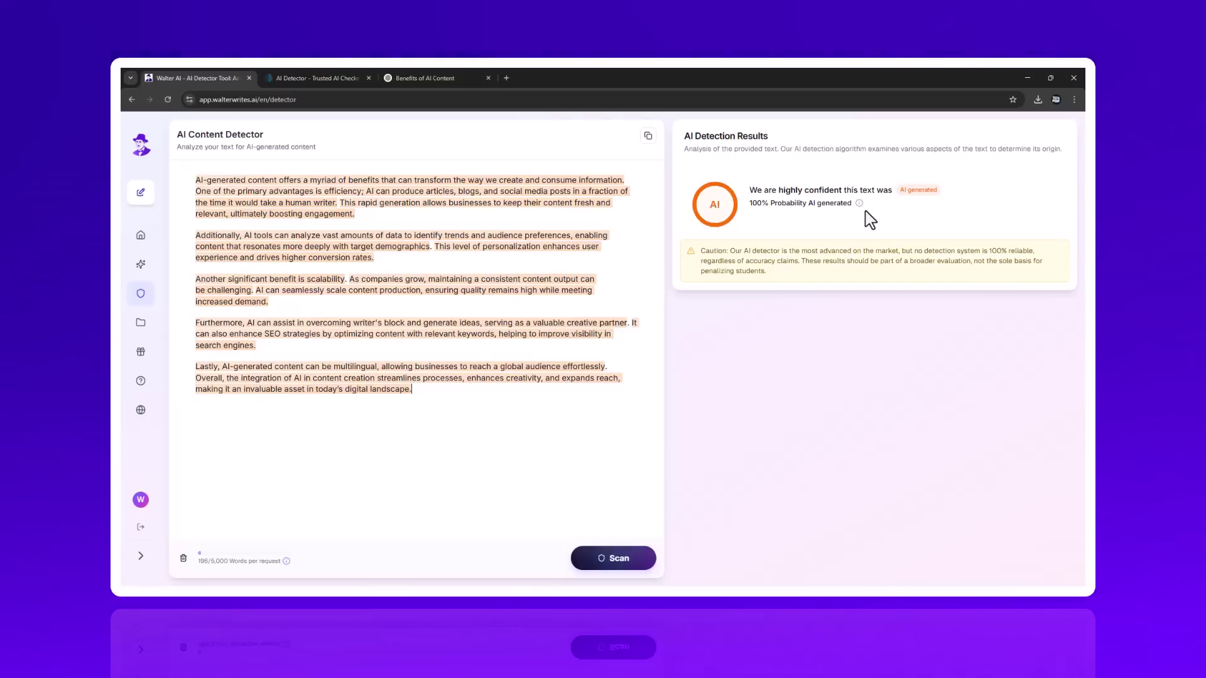
{"action": "left_click", "coordinate": [130, 100]}
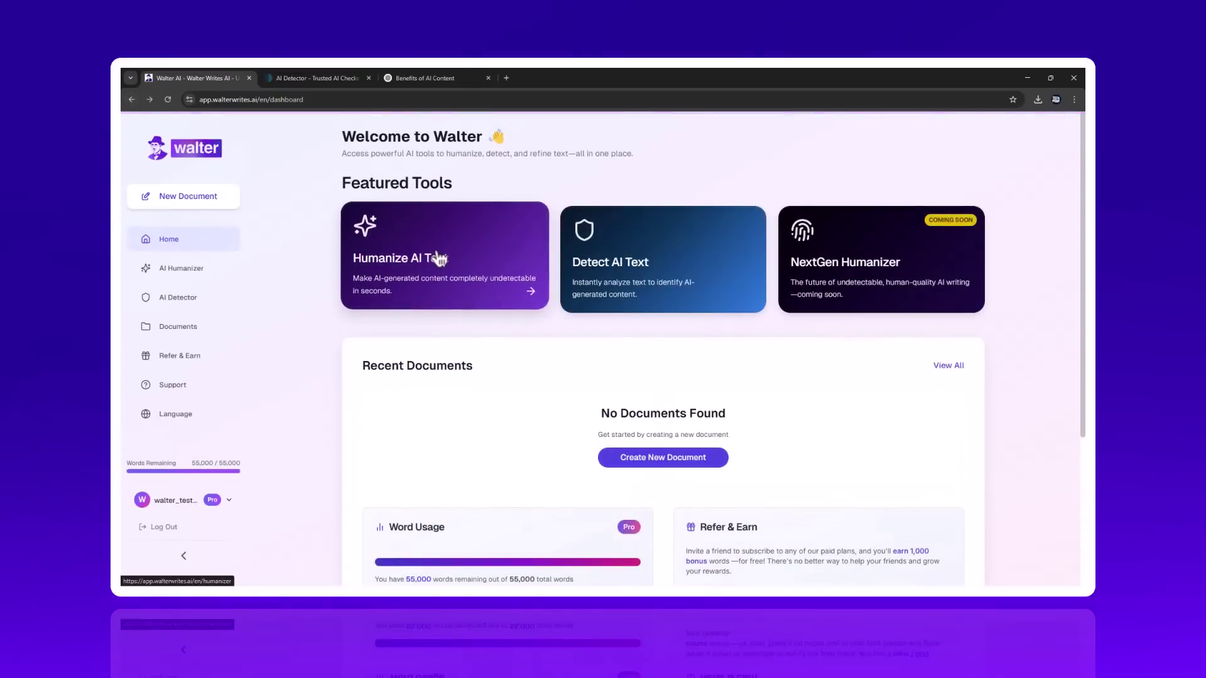
Paste the ChatGPT article into Walter's Humanize AI Text tool
{"action": "left_click", "coordinate": [439, 258]}
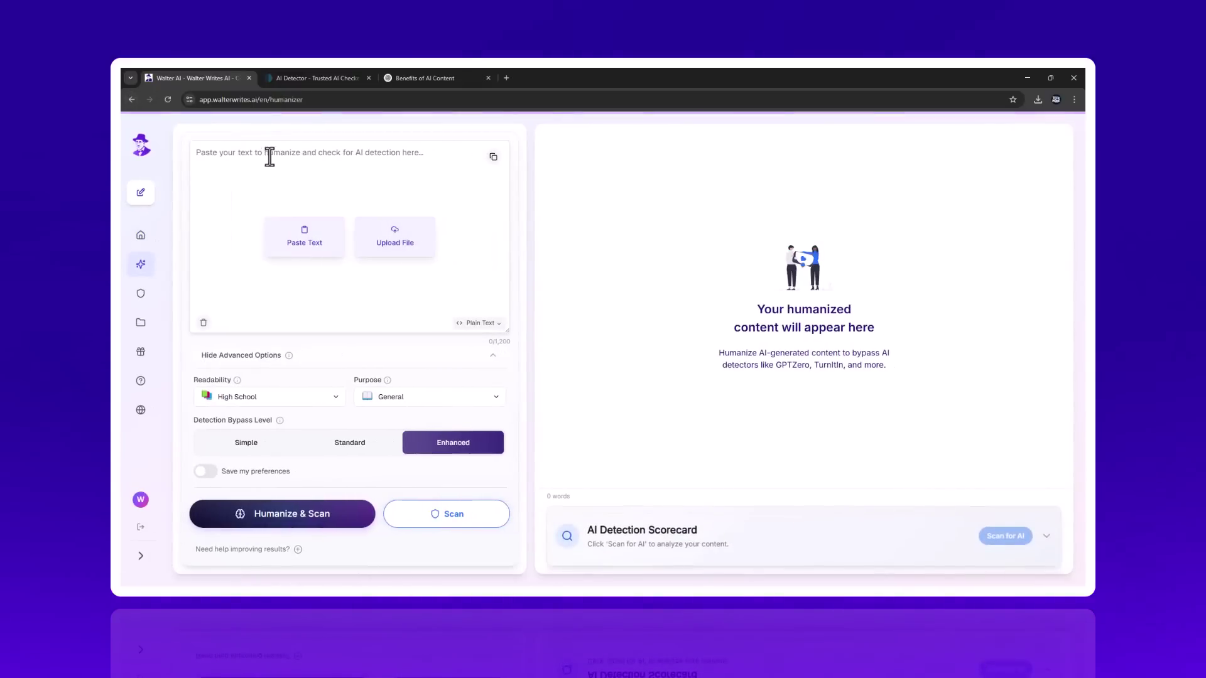
{"action": "right_click", "coordinate": [270, 157]}
{"action": "left_click", "coordinate": [318, 226]}
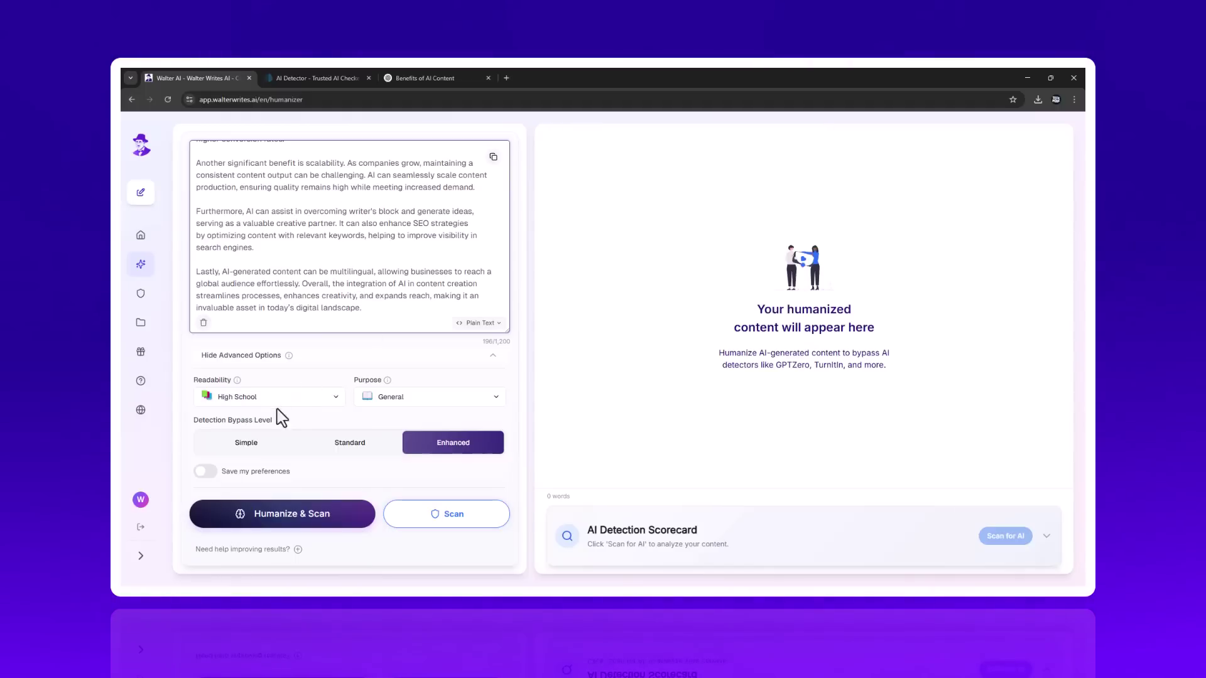
Set the humanizer's readability to Journalist and purpose to Article, keeping Enhanced bypass
{"action": "left_click", "coordinate": [308, 398]}
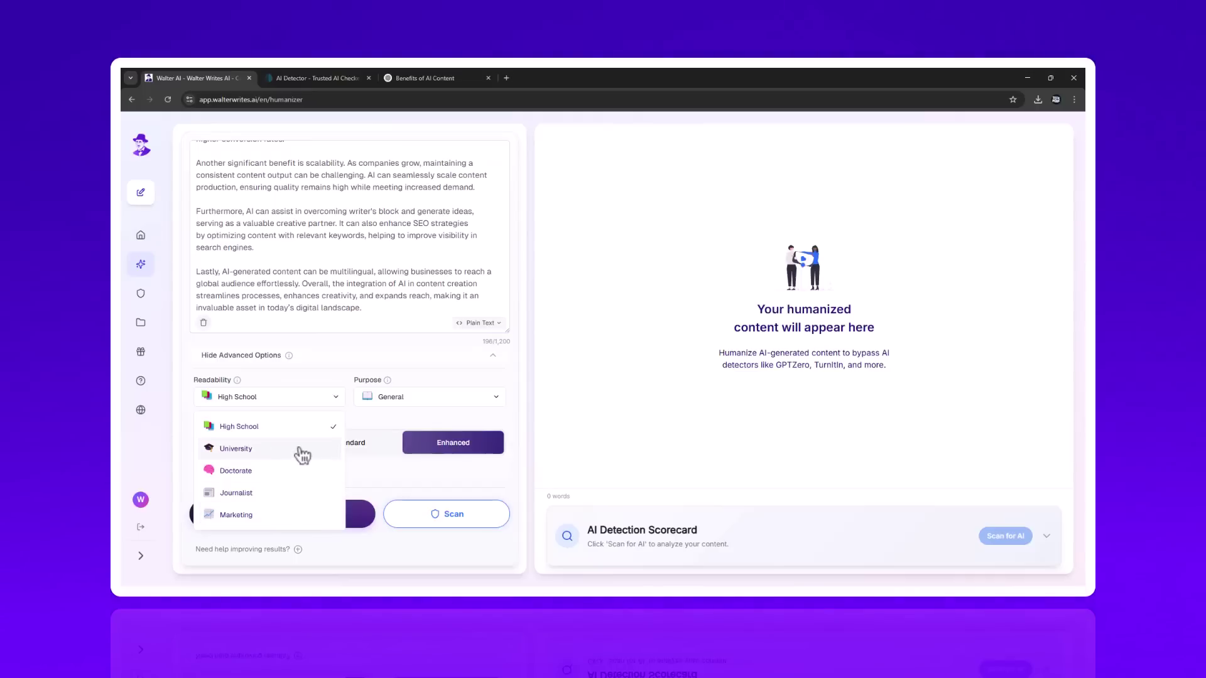
{"action": "left_click", "coordinate": [422, 398]}
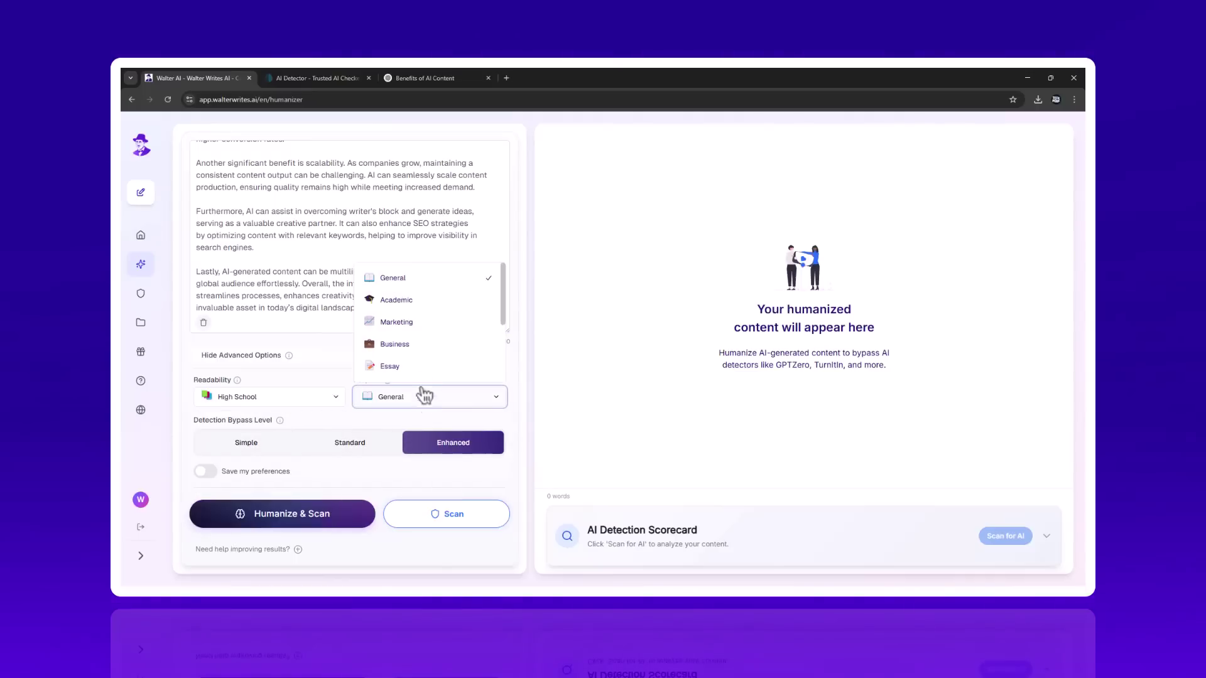
{"action": "left_click", "coordinate": [362, 421]}
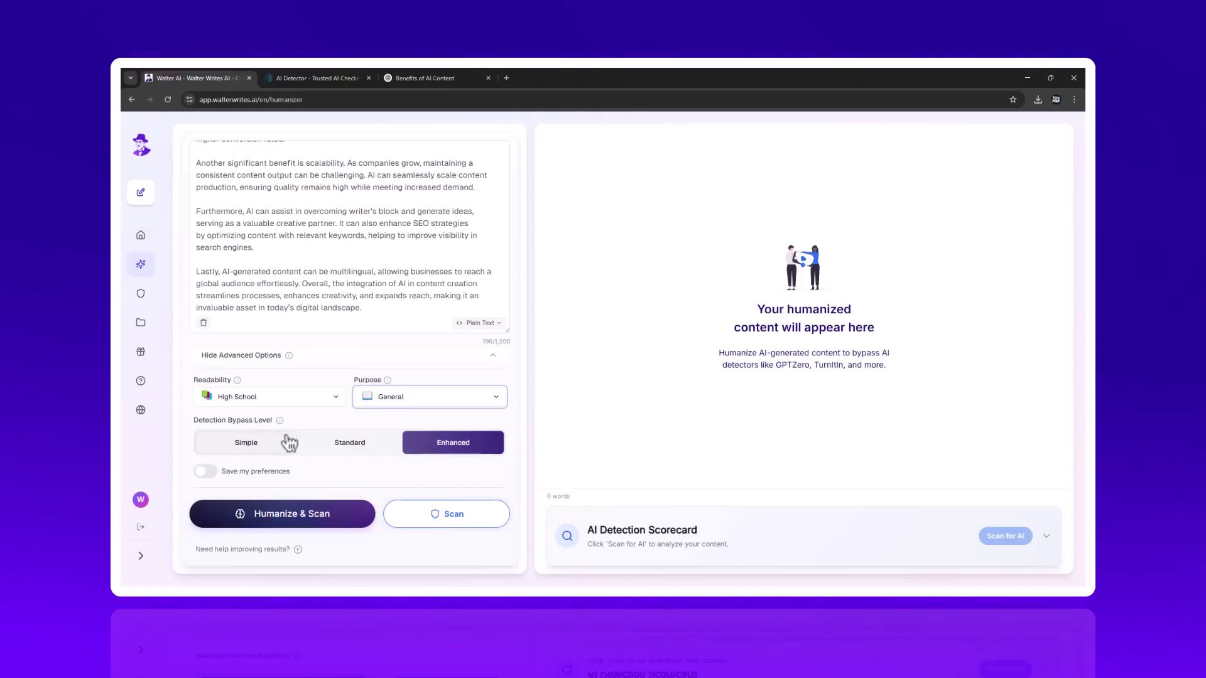
{"action": "left_click", "coordinate": [413, 399]}
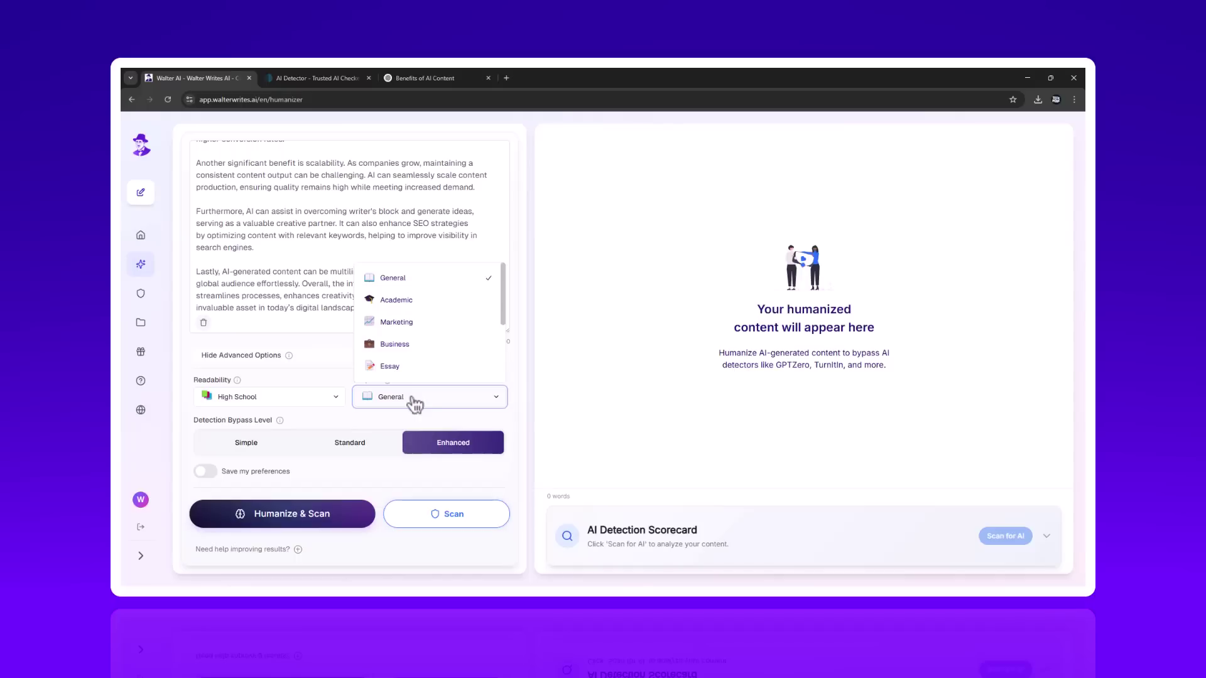
{"action": "scroll", "coordinate": [408, 351], "scroll_direction": "down", "scroll_amount": 3}
{"action": "left_click", "coordinate": [408, 372]}
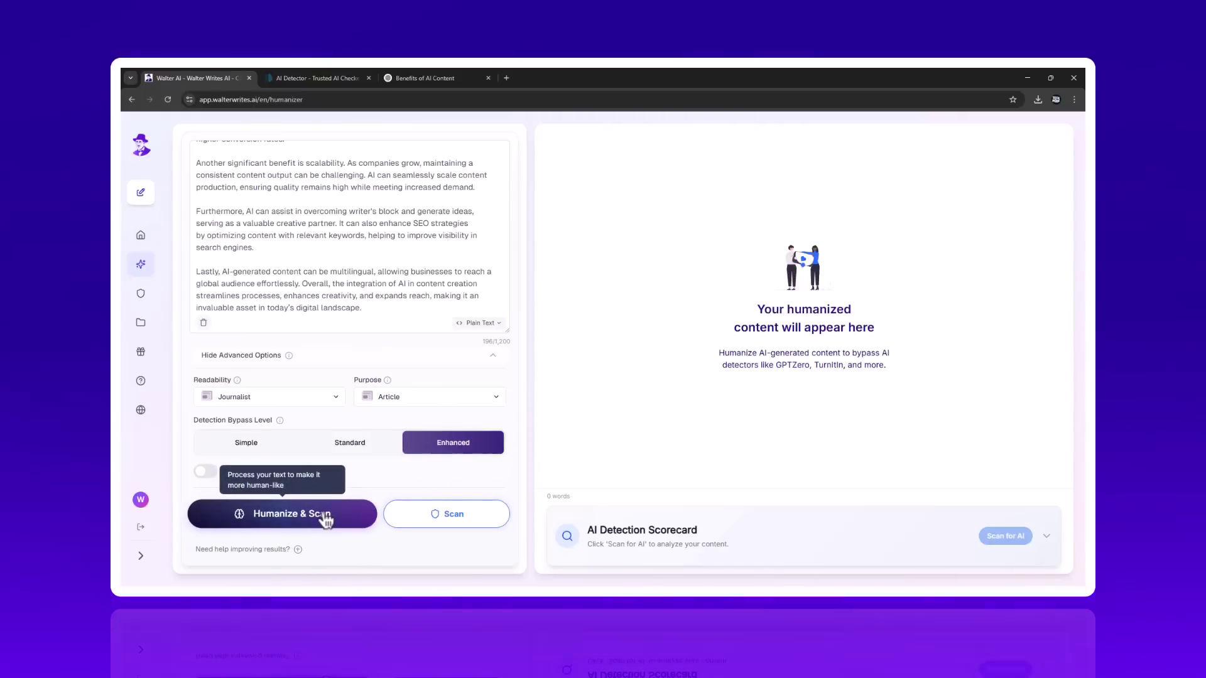
Run Humanize & Scan on the article with the Journalist, Article and Enhanced settings
{"action": "left_click", "coordinate": [326, 519]}
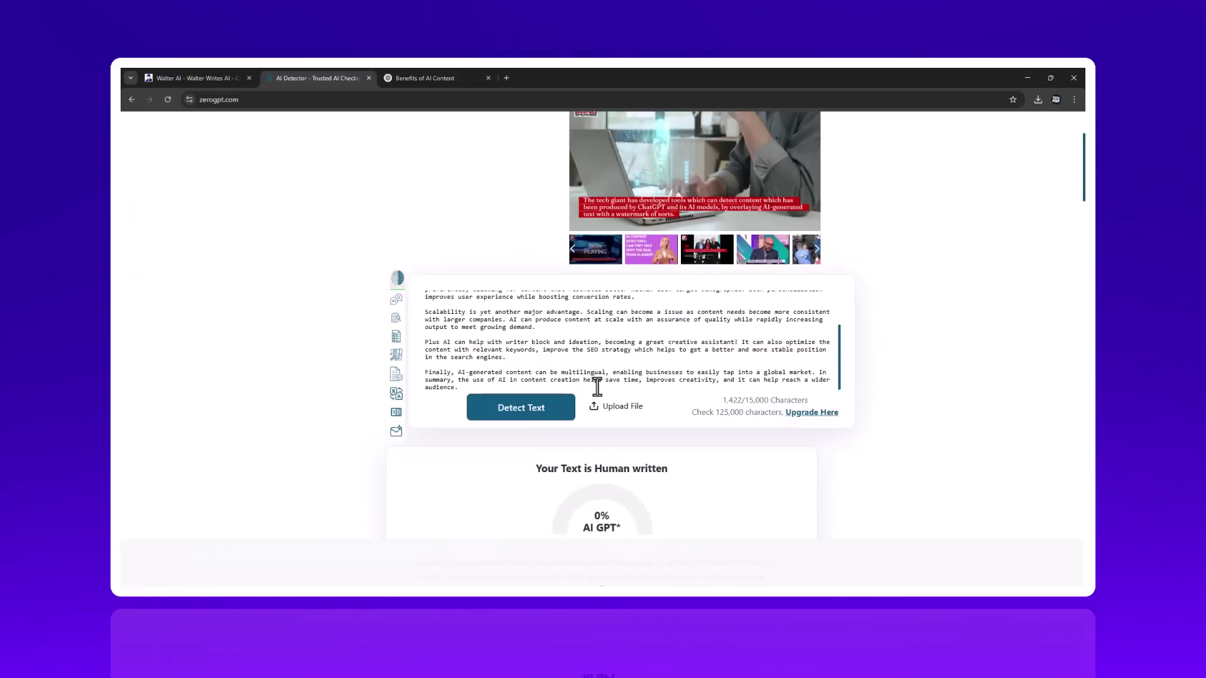
Review ZeroGPT's 0% AI verdict on the humanized text, then lower Walter's detection bypass level
{"action": "scroll", "coordinate": [627, 490], "scroll_direction": "down", "scroll_amount": 2}
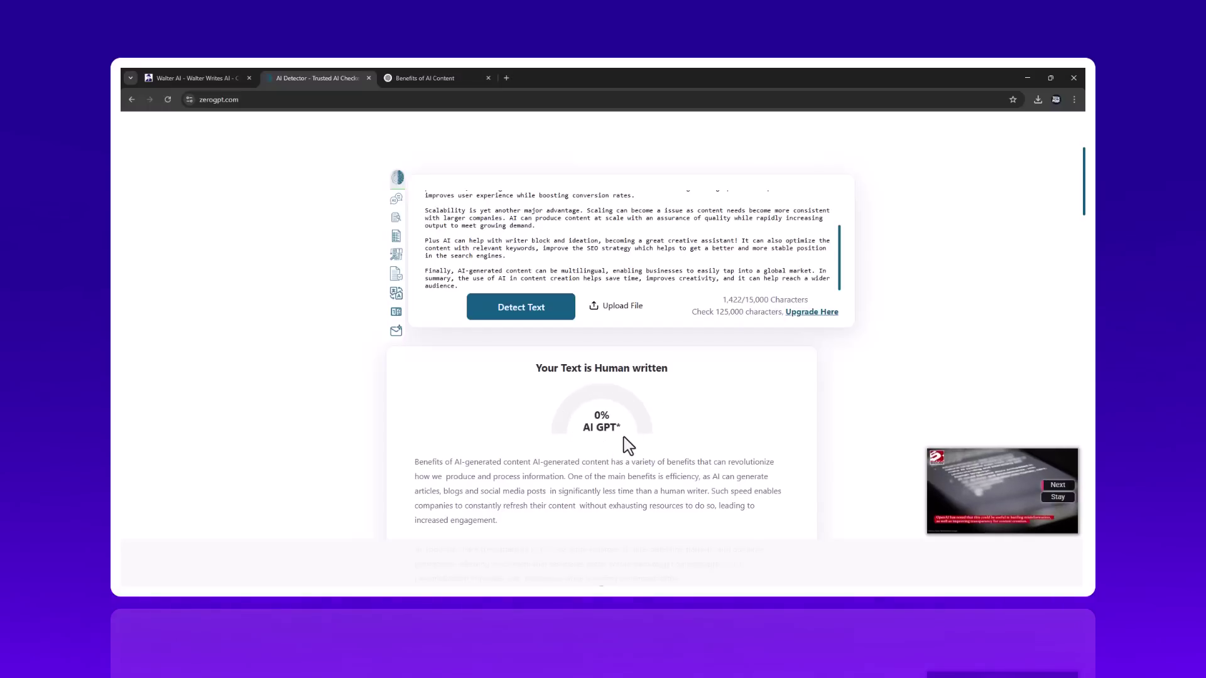
{"action": "scroll", "coordinate": [628, 445], "scroll_direction": "down", "scroll_amount": 2}
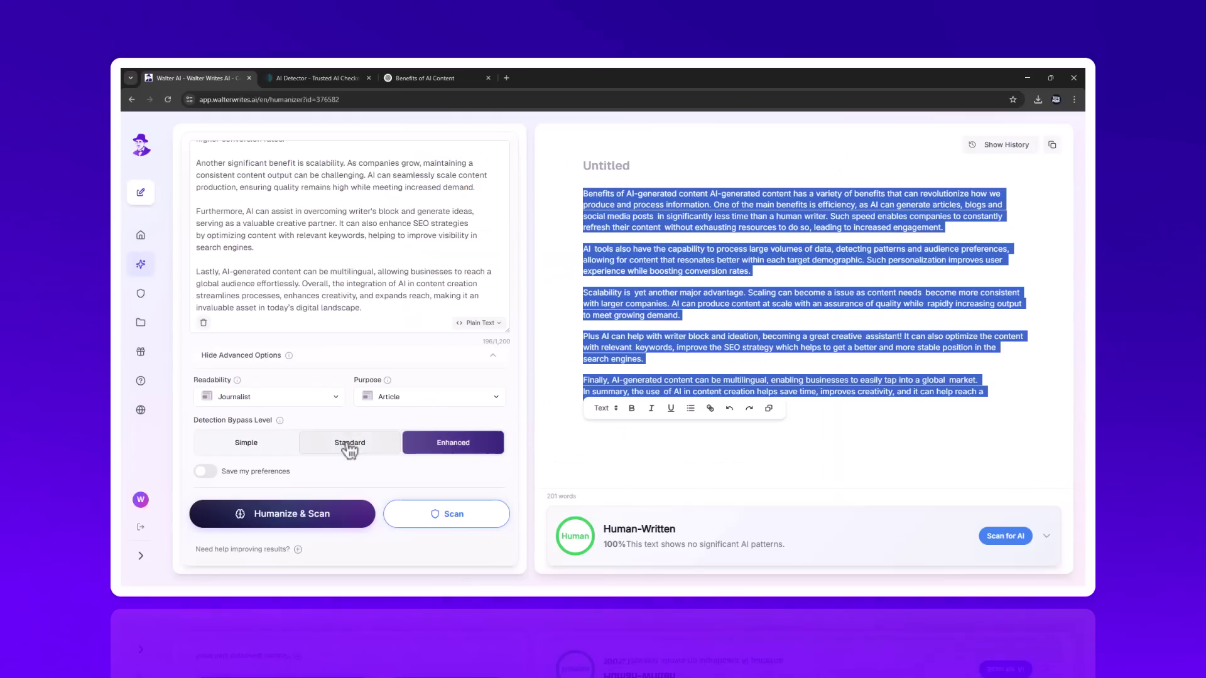
{"action": "left_click", "coordinate": [350, 444]}
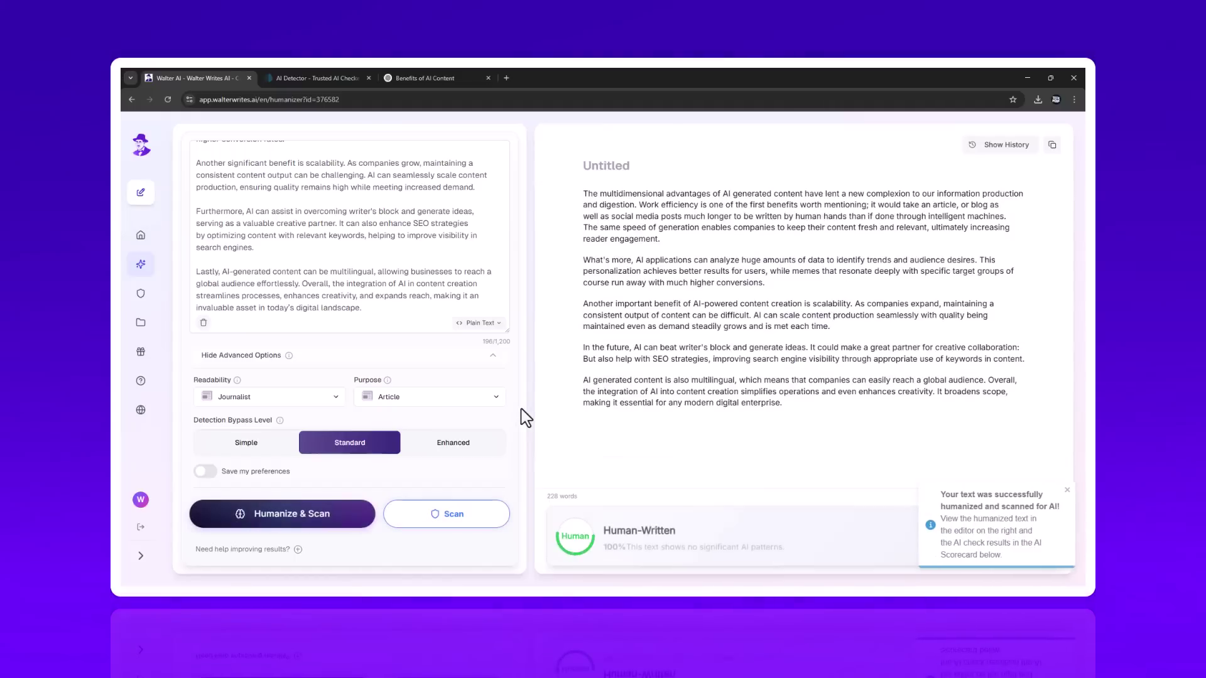
Set the writing purpose to General and humanize the article again
{"action": "left_click", "coordinate": [398, 396]}
{"action": "left_click", "coordinate": [405, 276]}
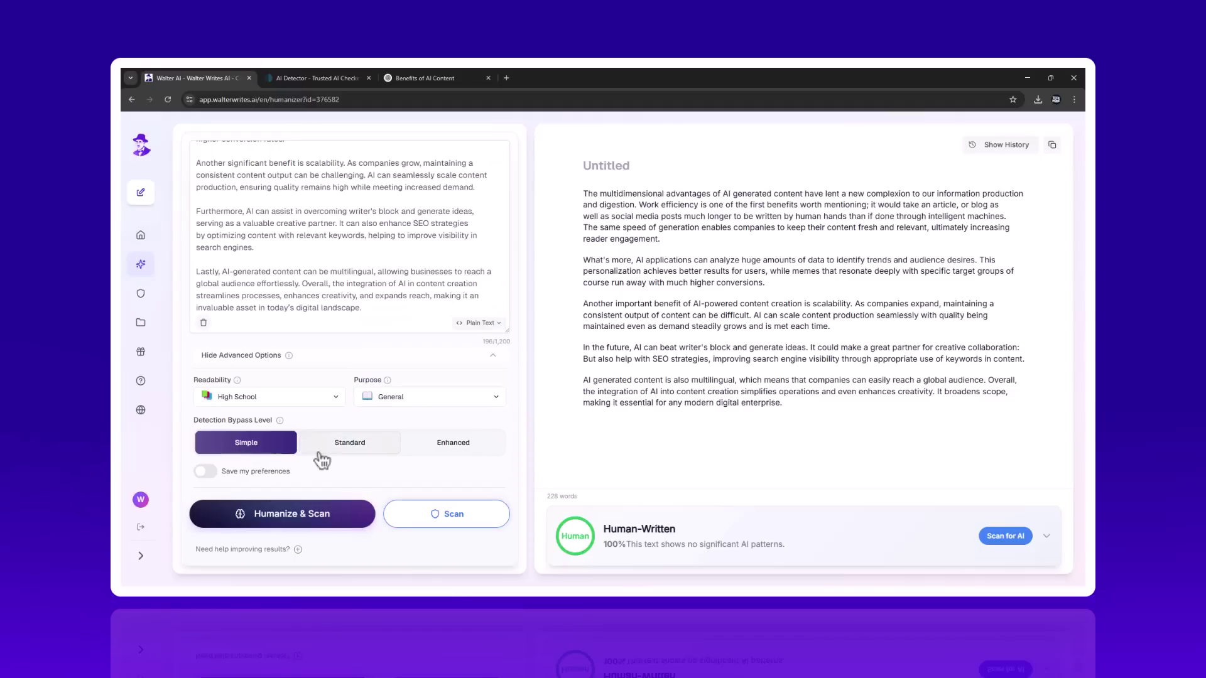
{"action": "left_click", "coordinate": [251, 516]}
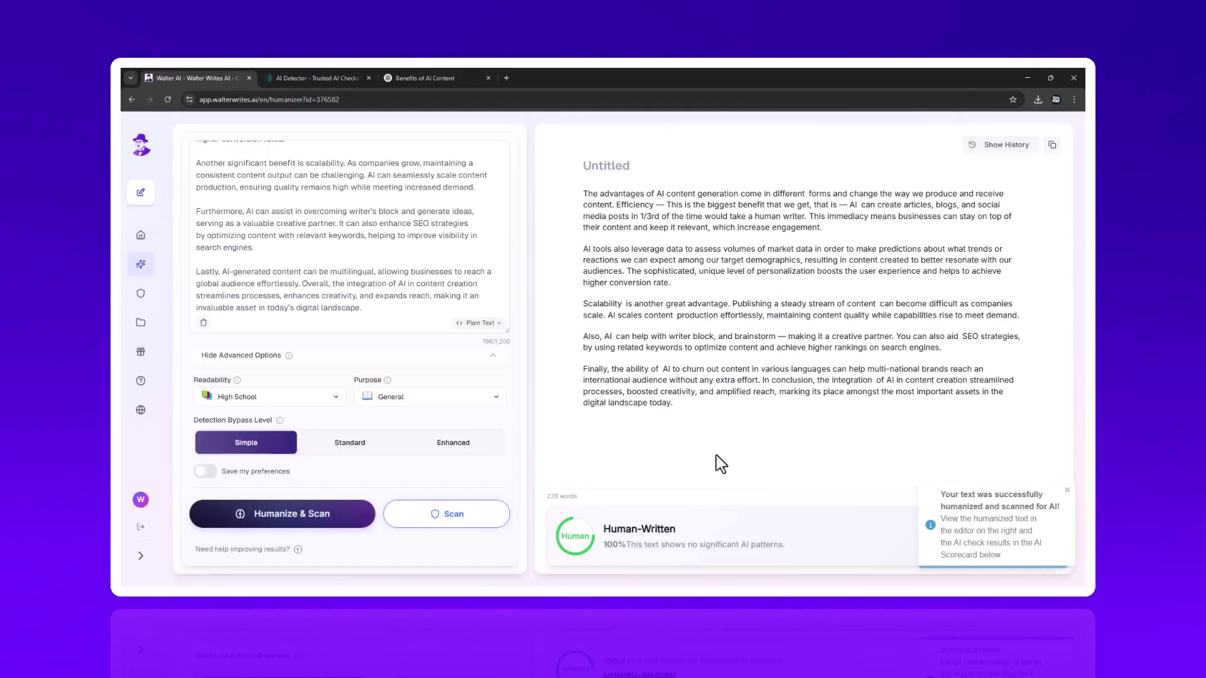
Select the new humanized output and take it to the detector tab for checking
{"action": "mouse_move", "coordinate": [695, 421]}
{"action": "left_mouse_down"}
{"action": "mouse_move", "coordinate": [555, 282]}
{"action": "mouse_move", "coordinate": [555, 191]}
{"action": "left_mouse_up"}
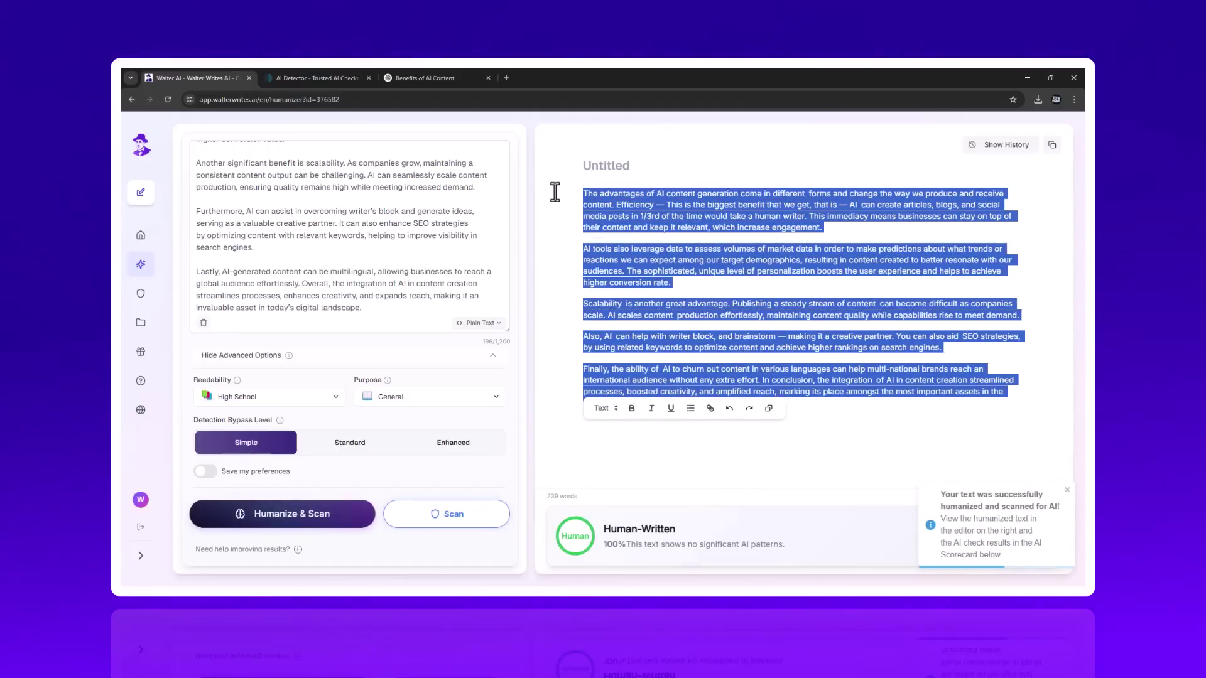
{"action": "left_click", "coordinate": [352, 78]}
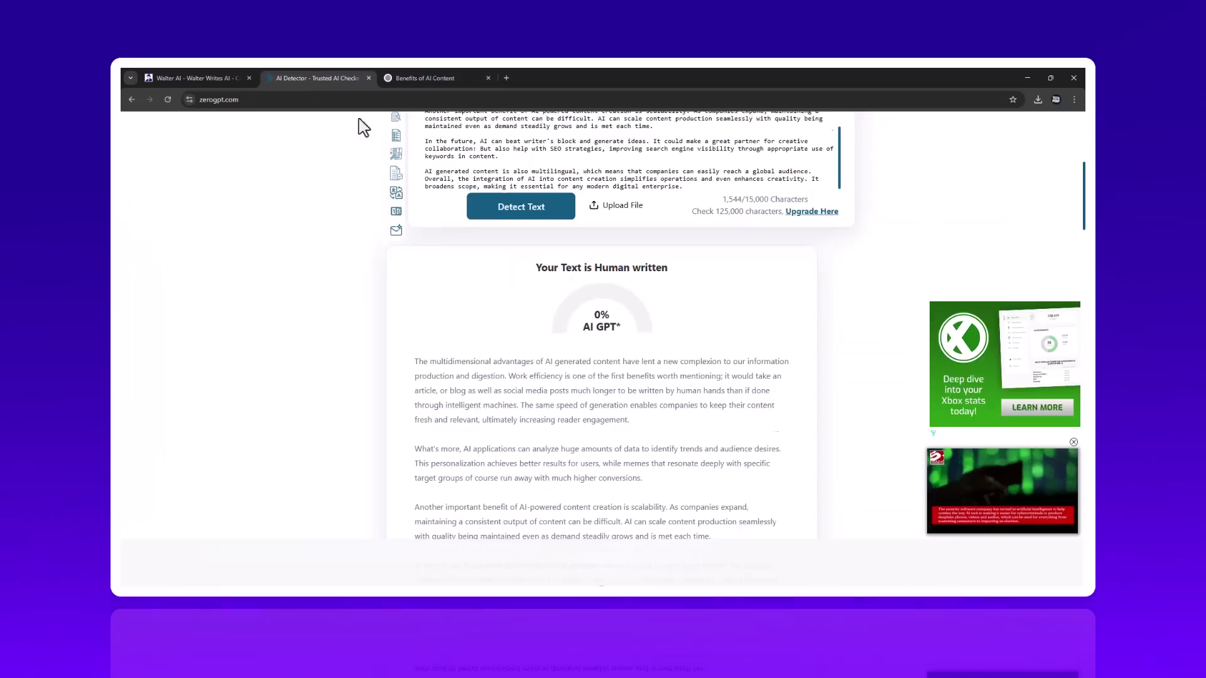
{"action": "scroll", "coordinate": [667, 447], "scroll_direction": "down", "scroll_amount": 3}
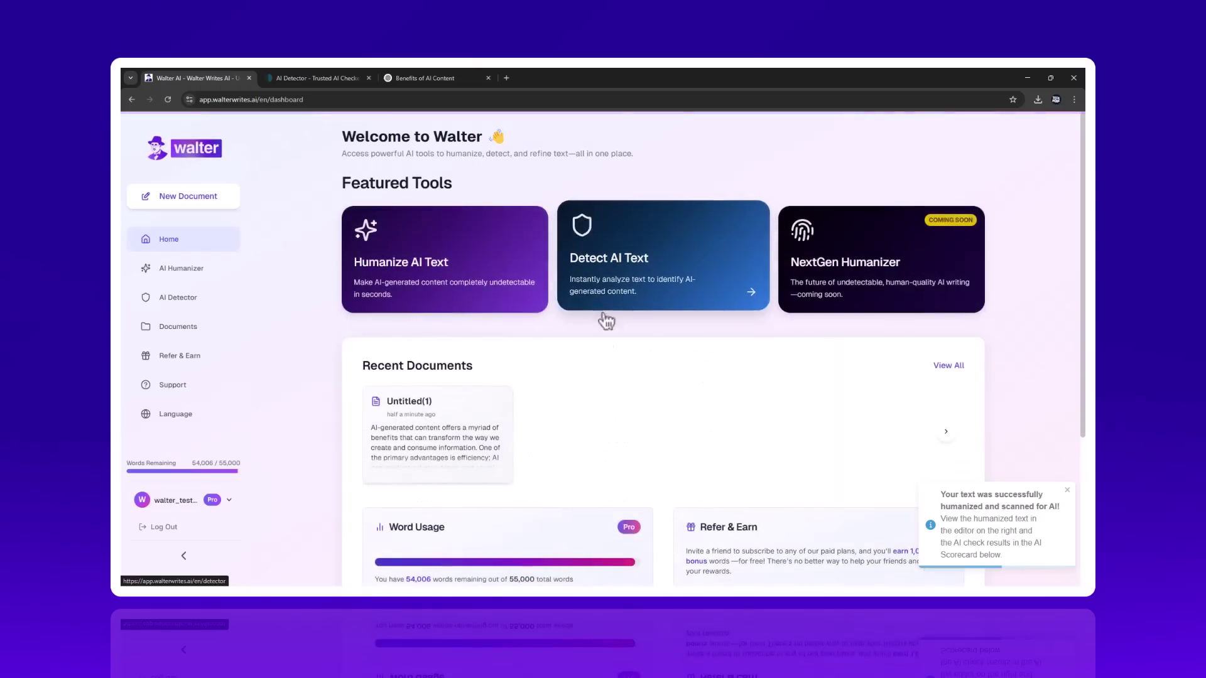
Scroll the pricing page to view the Starter, Unlimited and Pro plans
{"action": "scroll", "coordinate": [593, 369], "scroll_direction": "down", "scroll_amount": 3}
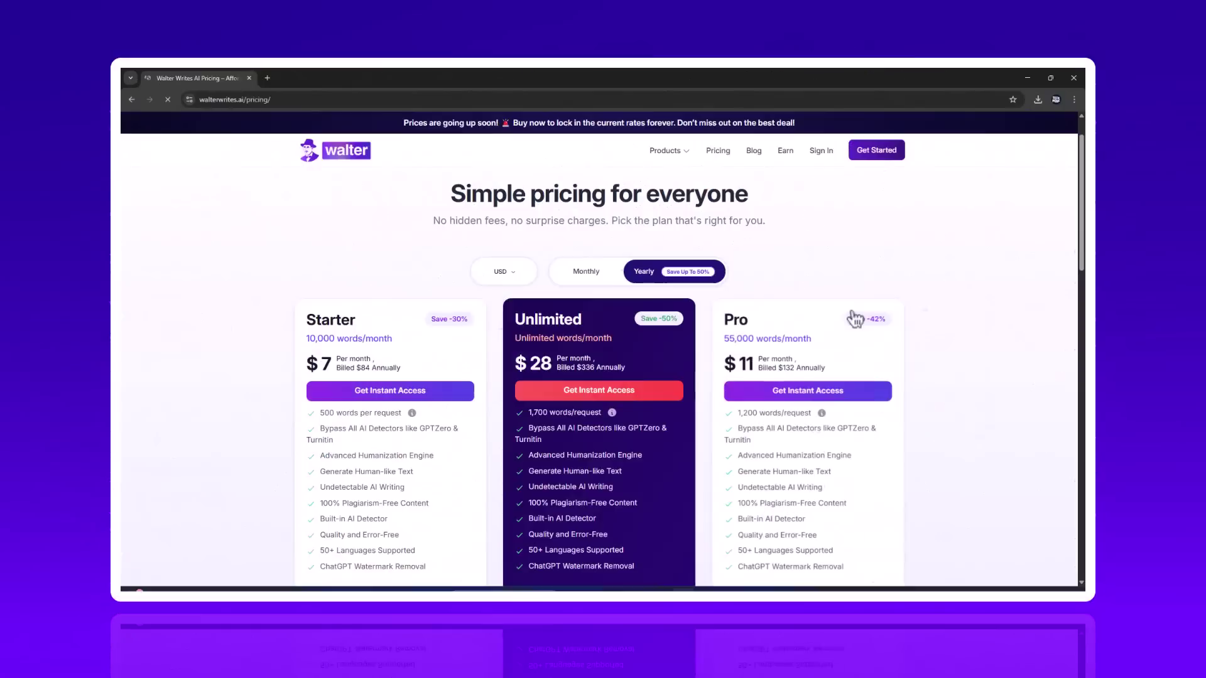
Switch the plan prices to Monthly and back to Yearly while scrolling through the plans
{"action": "scroll", "coordinate": [842, 286], "scroll_direction": "up", "scroll_amount": 1}
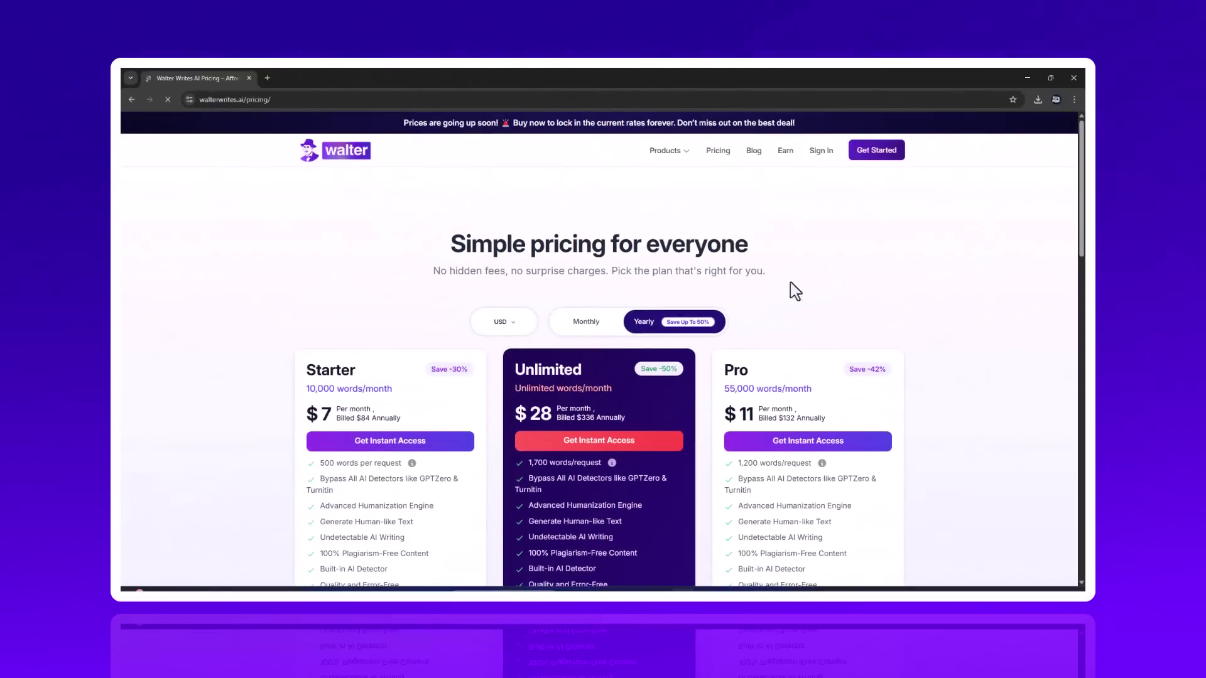
{"action": "scroll", "coordinate": [656, 359], "scroll_direction": "down", "scroll_amount": 2}
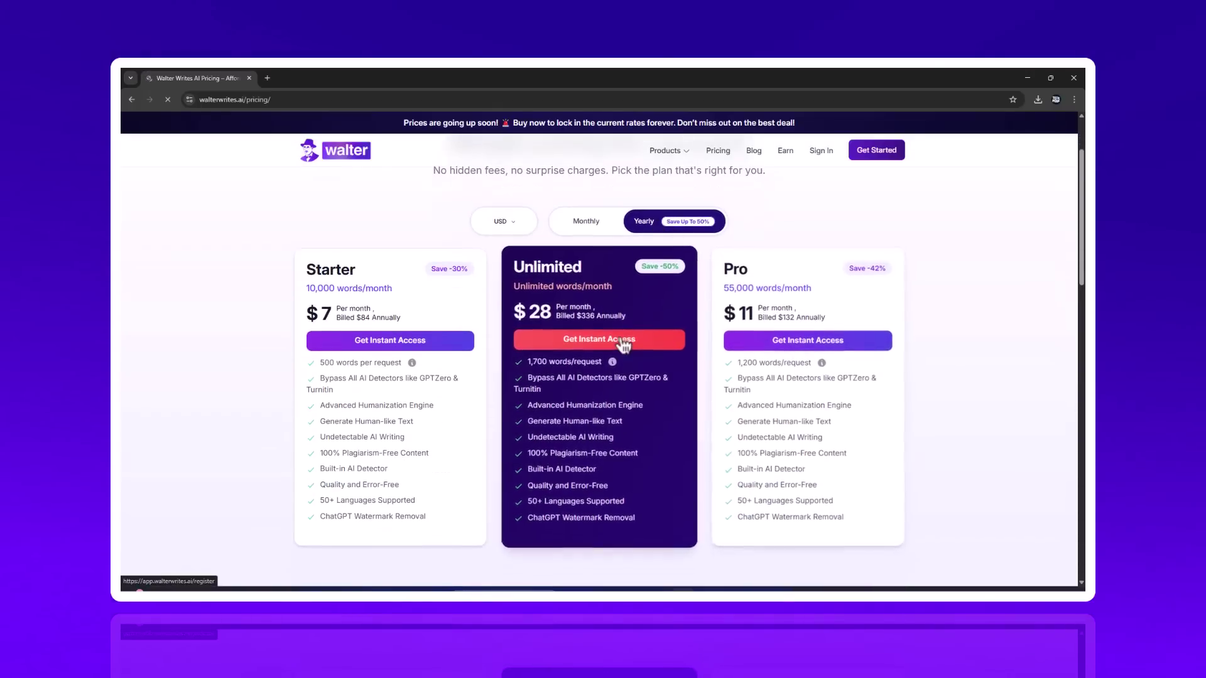
{"action": "left_click", "coordinate": [584, 226]}
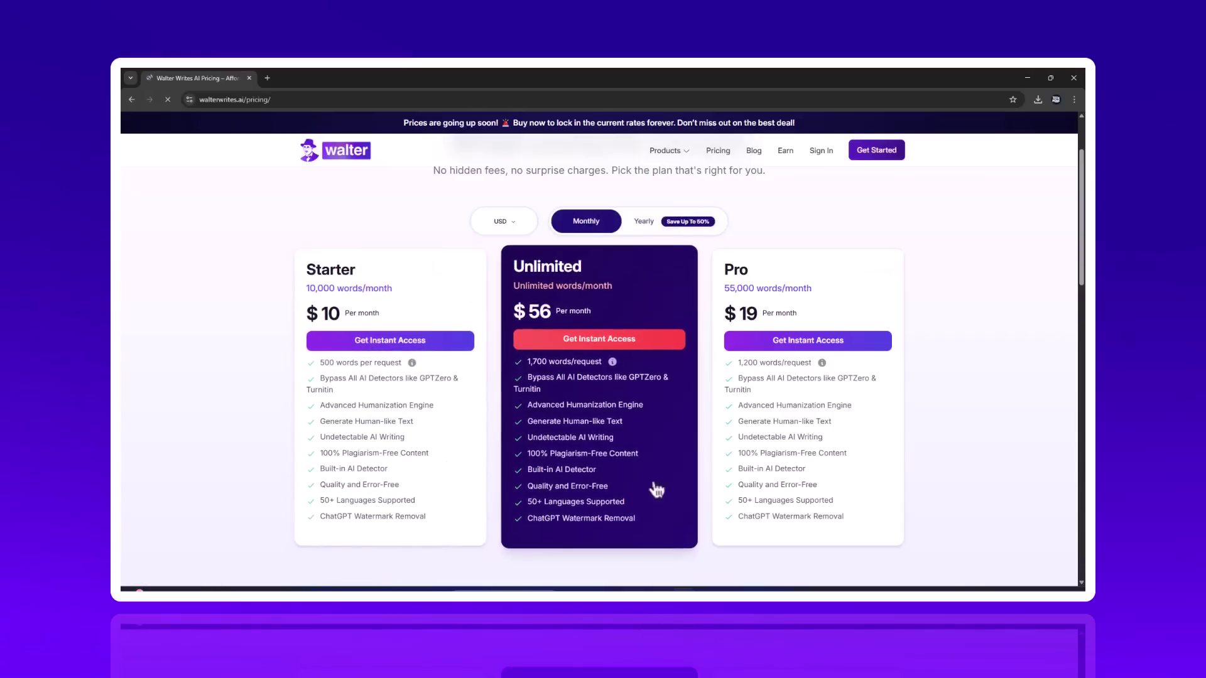
{"action": "left_click", "coordinate": [657, 223]}
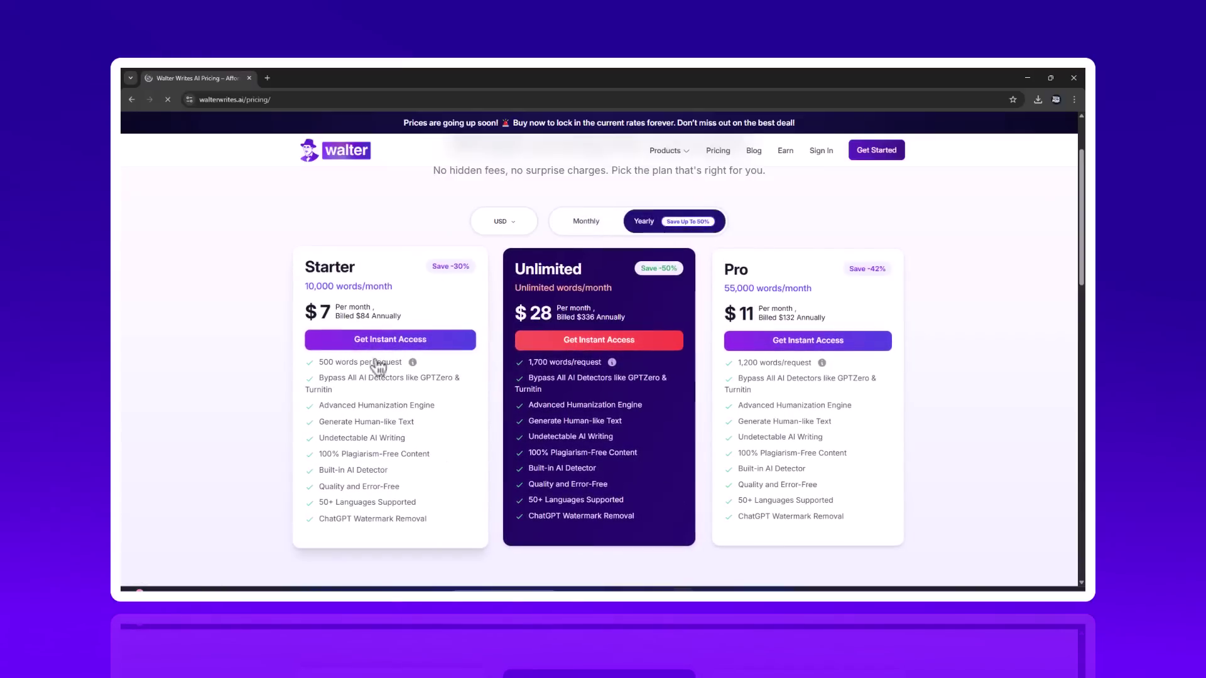
{"action": "scroll", "coordinate": [850, 377], "scroll_direction": "down", "scroll_amount": 2}
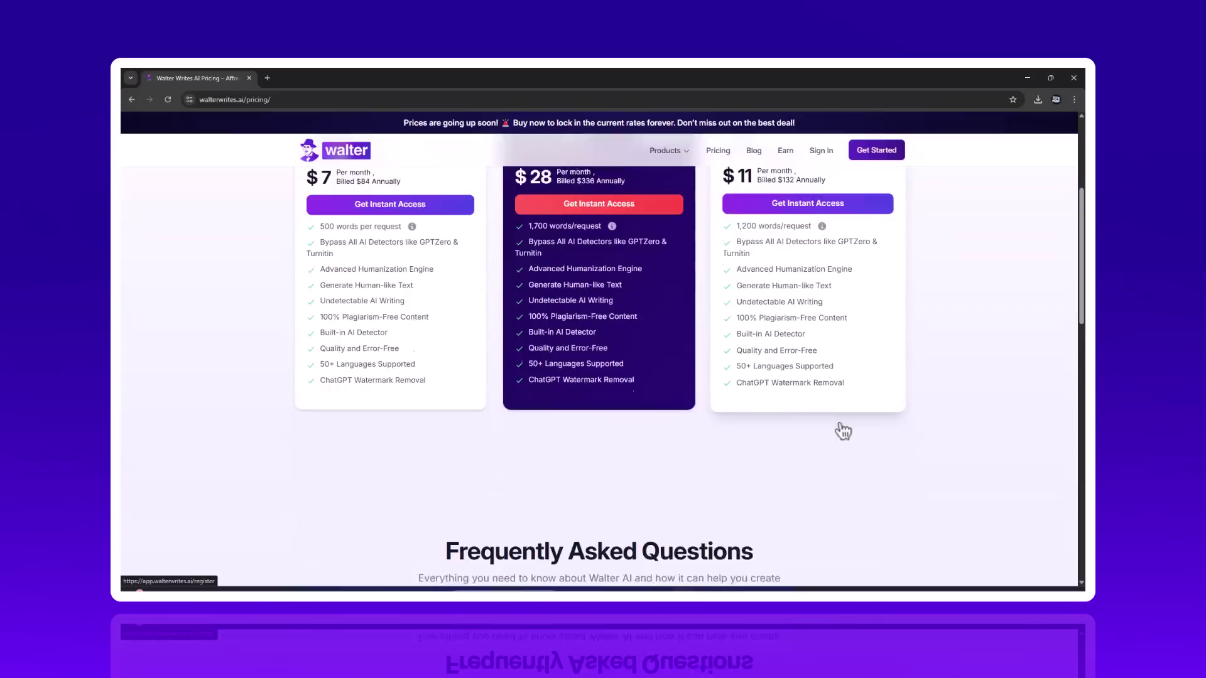
{"action": "scroll", "coordinate": [842, 425], "scroll_direction": "up", "scroll_amount": 3}
{"action": "scroll", "coordinate": [840, 427], "scroll_direction": "down", "scroll_amount": 1}
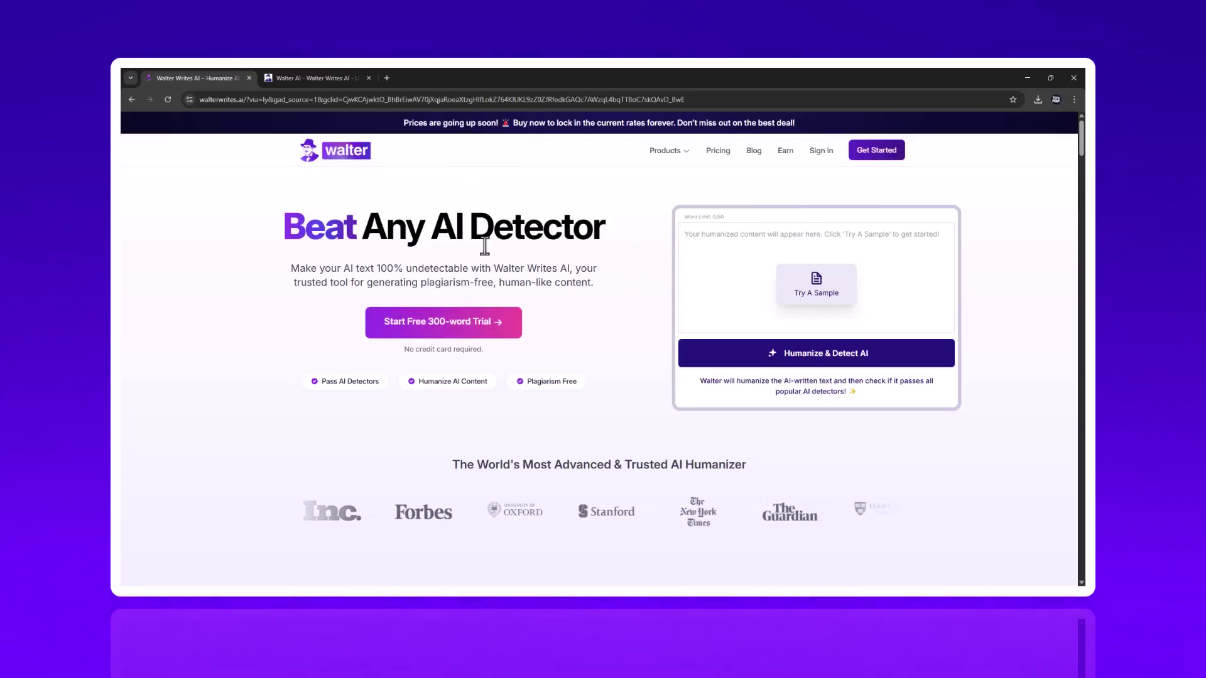
{"action": "scroll", "coordinate": [635, 329], "scroll_direction": "down", "scroll_amount": 1}
{"action": "scroll", "coordinate": [635, 328], "scroll_direction": "down", "scroll_amount": 4}
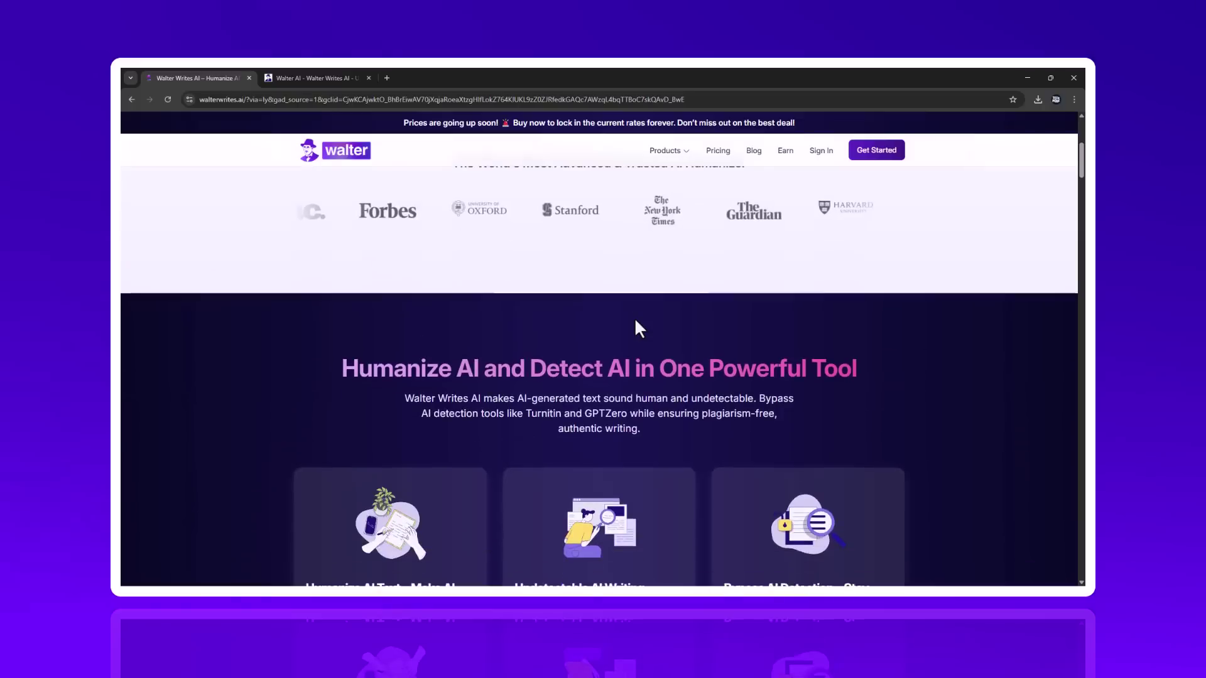
{"action": "scroll", "coordinate": [635, 317], "scroll_direction": "down", "scroll_amount": 2}
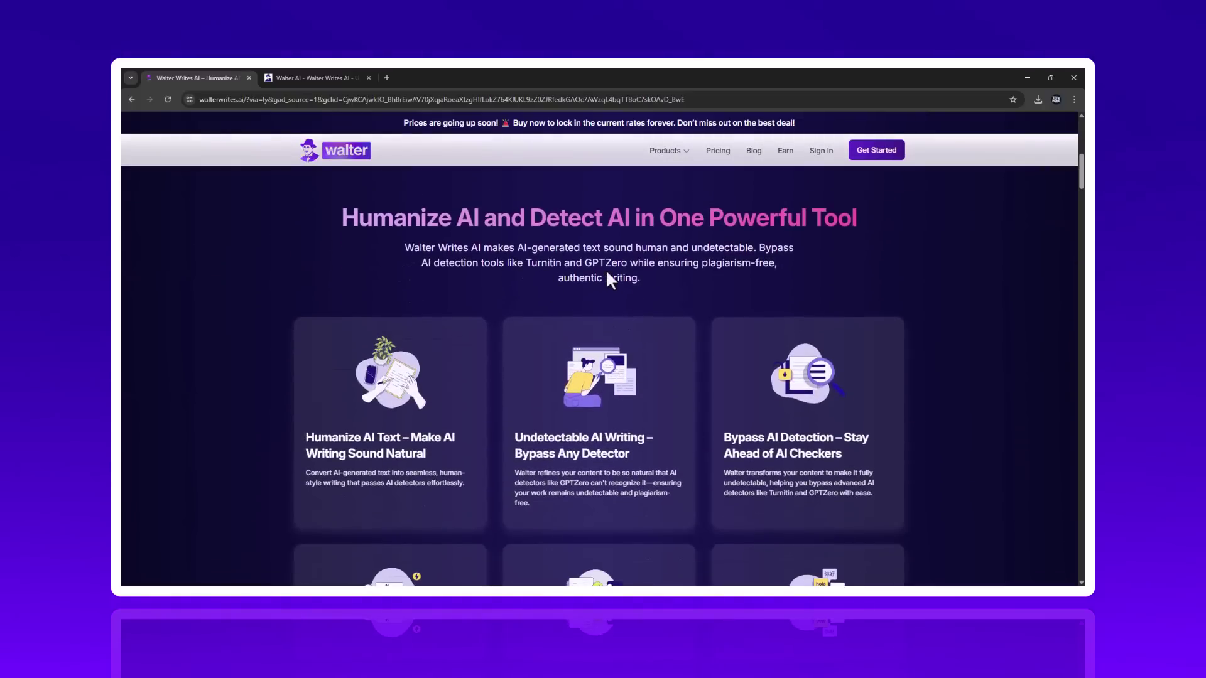
{"action": "scroll", "coordinate": [606, 274], "scroll_direction": "down", "scroll_amount": 1}
{"action": "scroll", "coordinate": [607, 274], "scroll_direction": "down", "scroll_amount": 1}
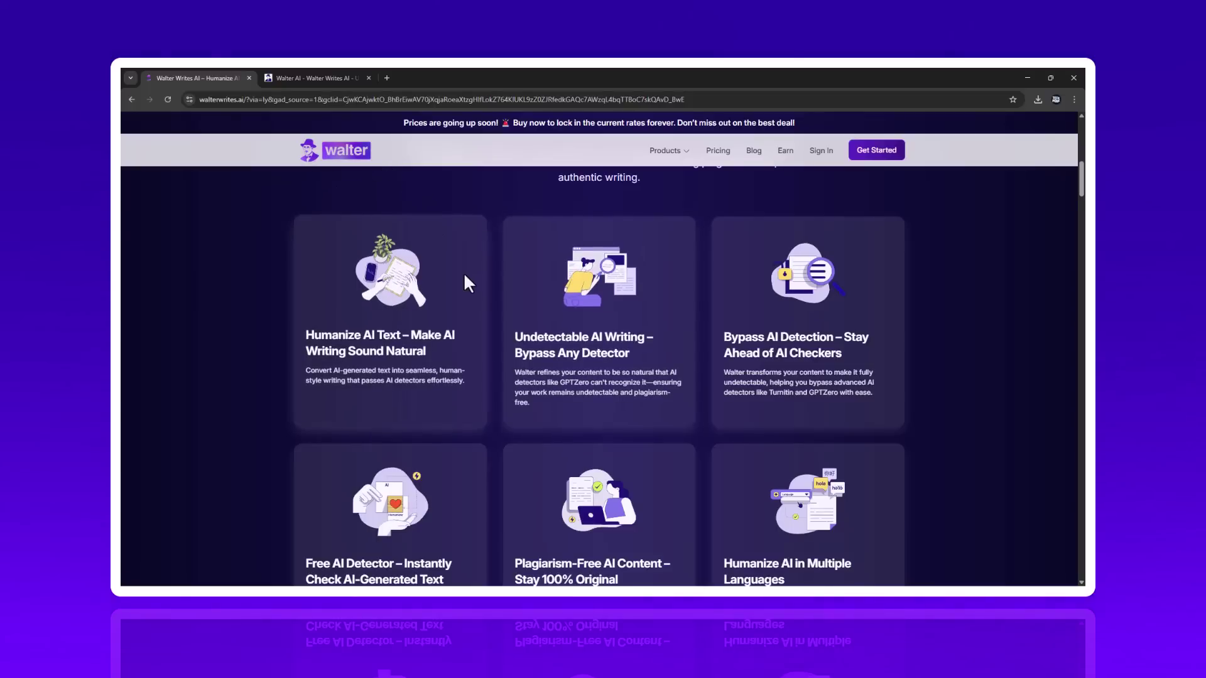
{"action": "scroll", "coordinate": [463, 273], "scroll_direction": "down", "scroll_amount": 2}
{"action": "scroll", "coordinate": [463, 273], "scroll_direction": "down", "scroll_amount": 5}
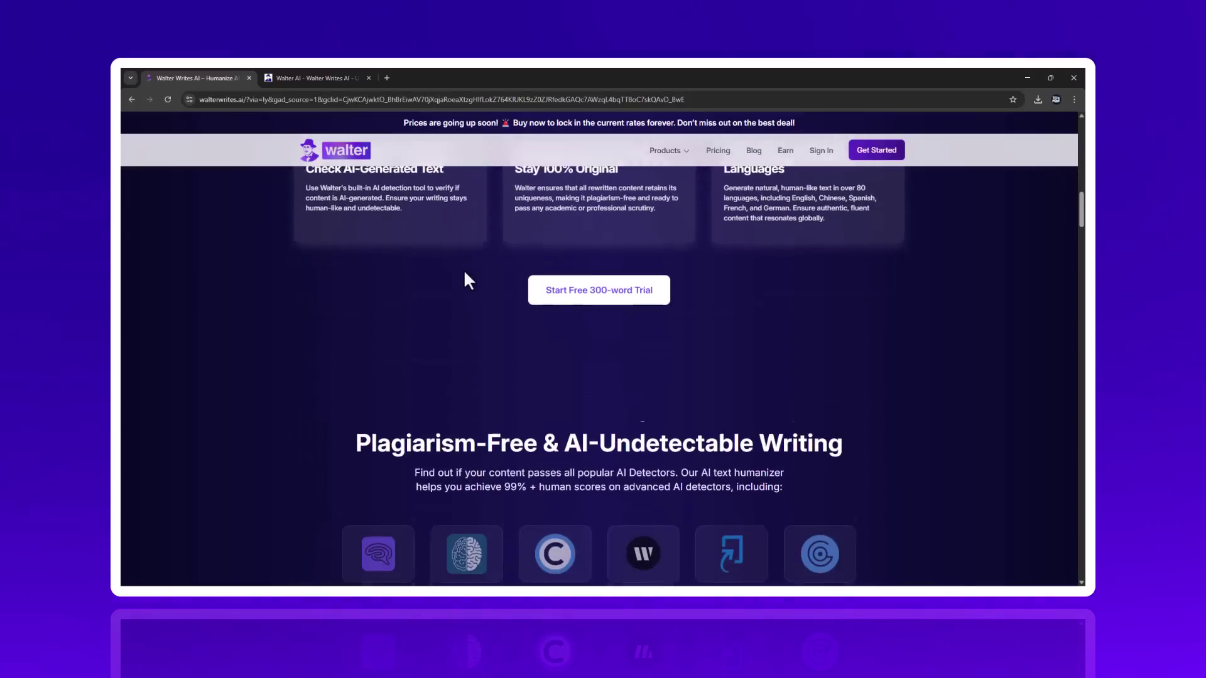
{"action": "scroll", "coordinate": [464, 272], "scroll_direction": "down", "scroll_amount": 3}
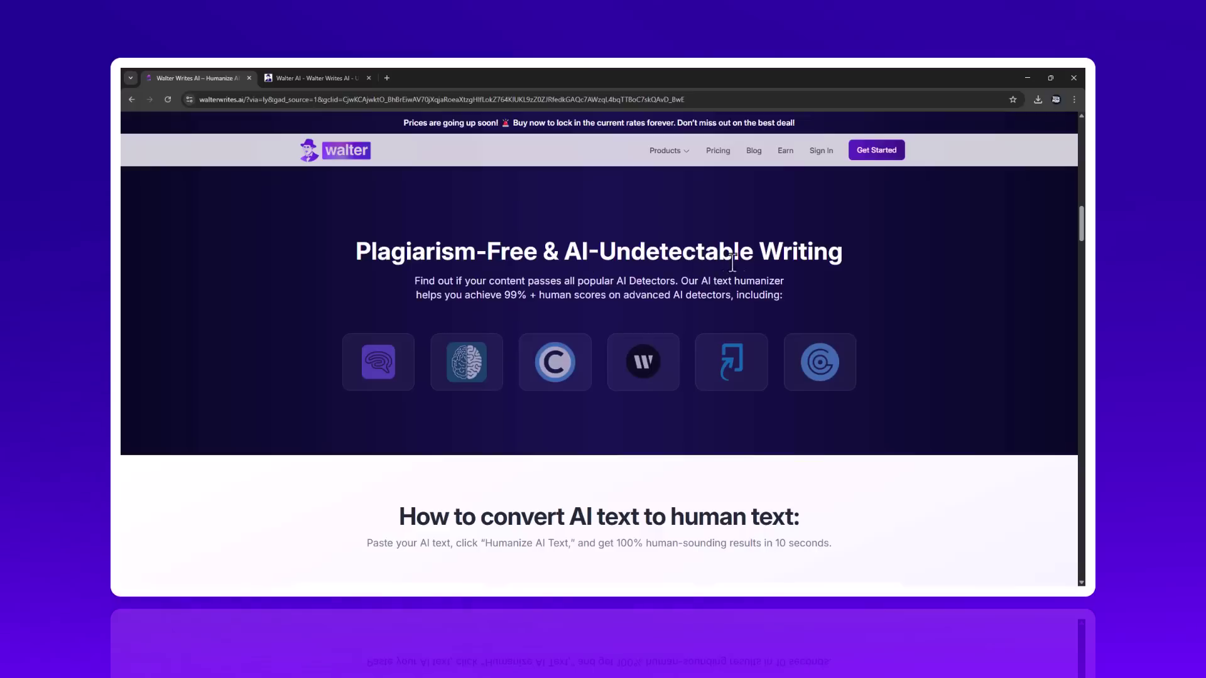
{"action": "scroll", "coordinate": [757, 265], "scroll_direction": "down", "scroll_amount": 1}
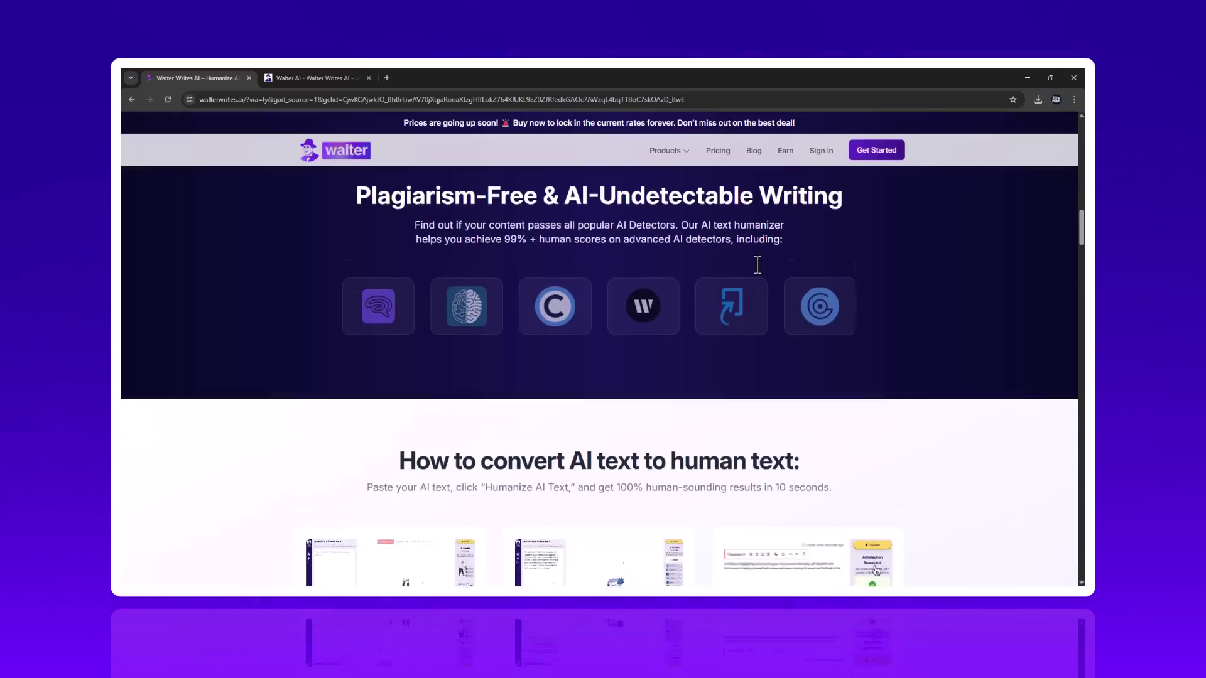